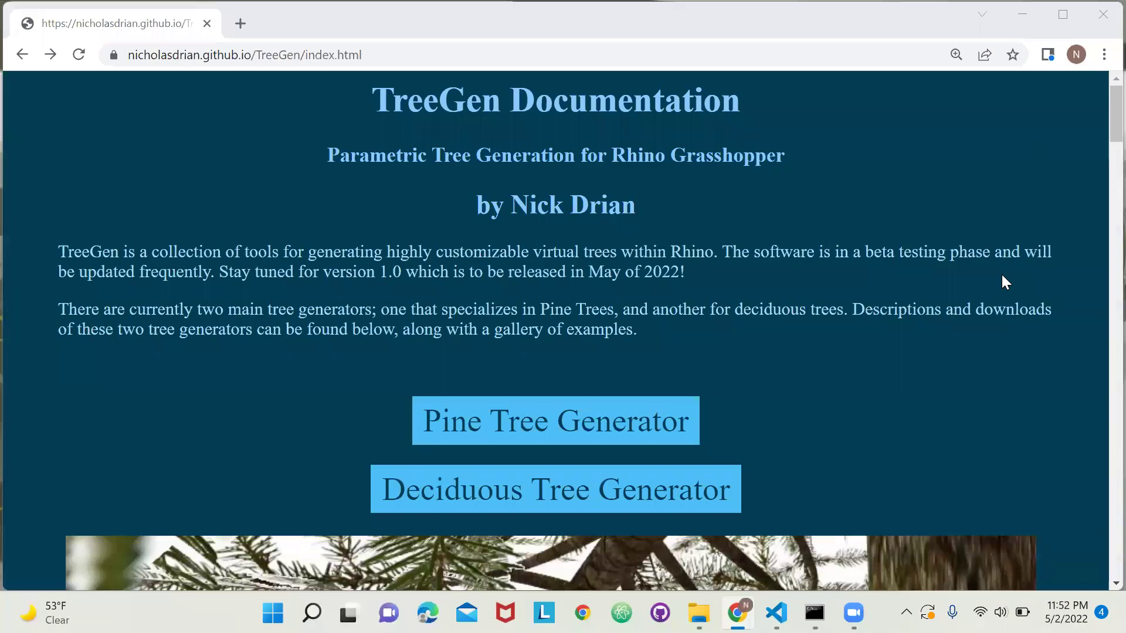
# Look over the TreeGen documentation home page, from its title and web address through the gallery of example trees.
pyautogui.click(461, 92)
pyautogui.doubleClick(372, 93)
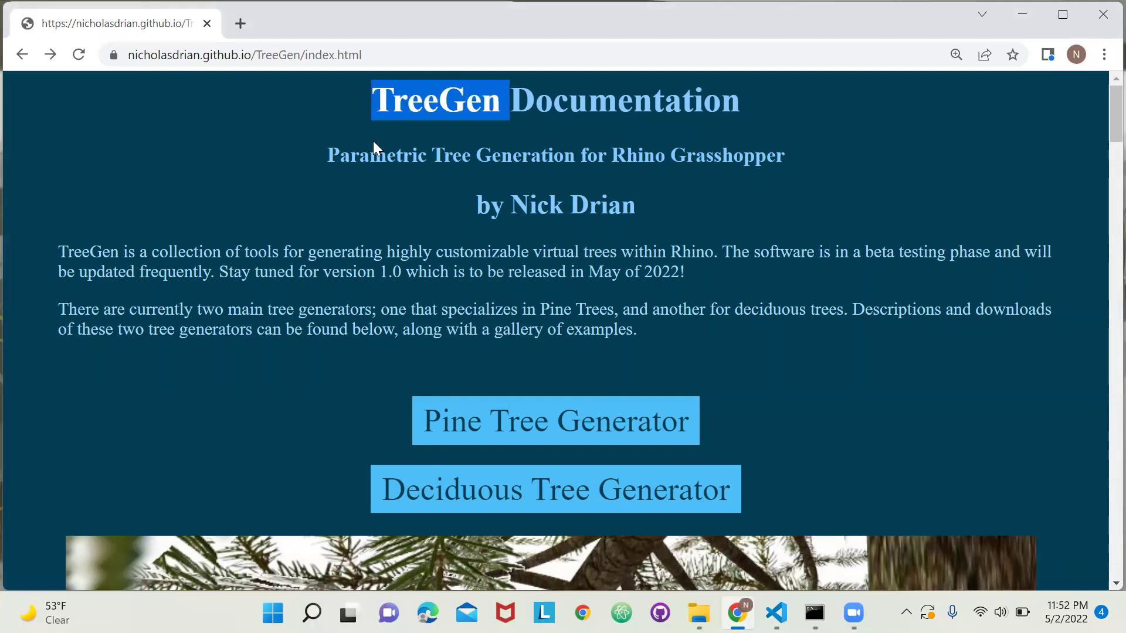
pyautogui.click(367, 218)
pyautogui.moveTo(395, 55); pyautogui.dragTo(89, 9)
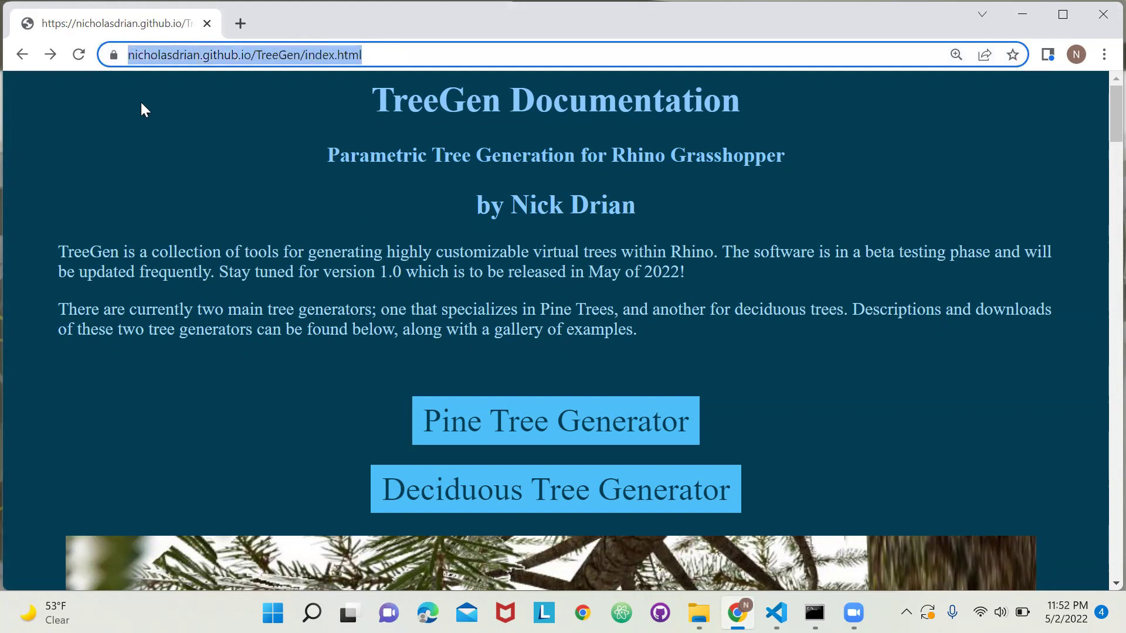
pyautogui.scroll(-6, 176, 144)
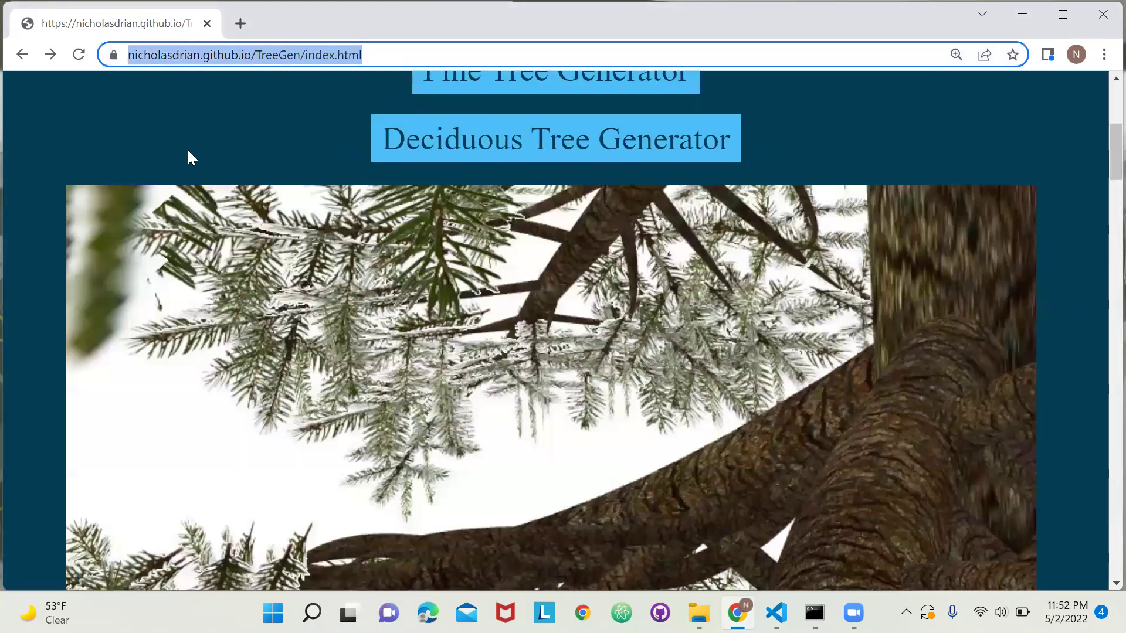
pyautogui.scroll(-8, 199, 159)
pyautogui.scroll(-12, 212, 155)
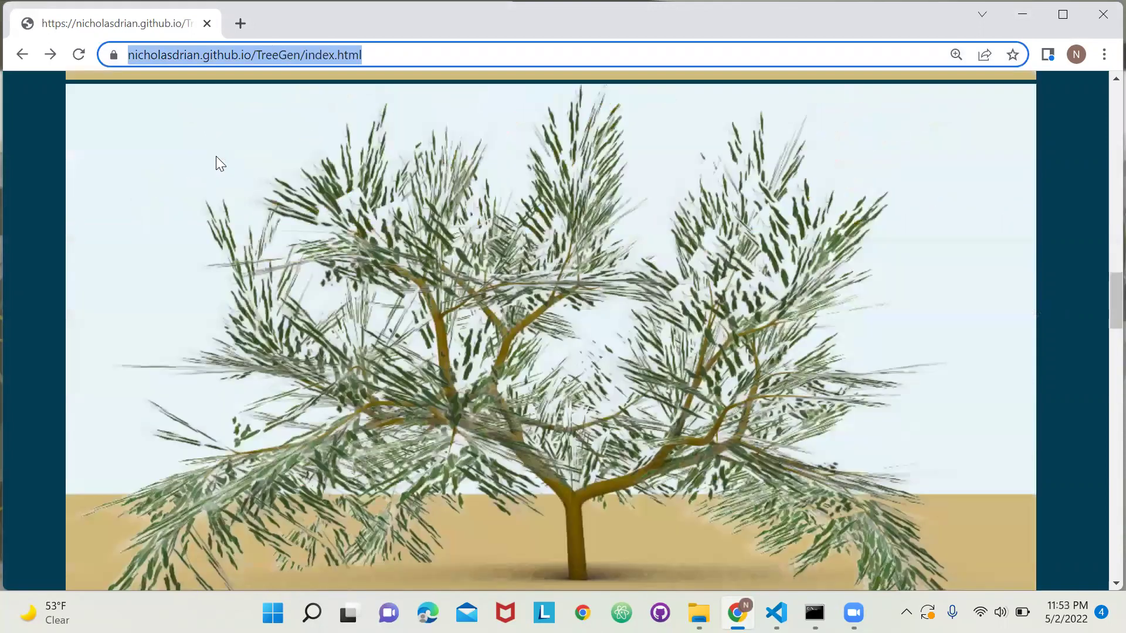
pyautogui.scroll(-10, 217, 157)
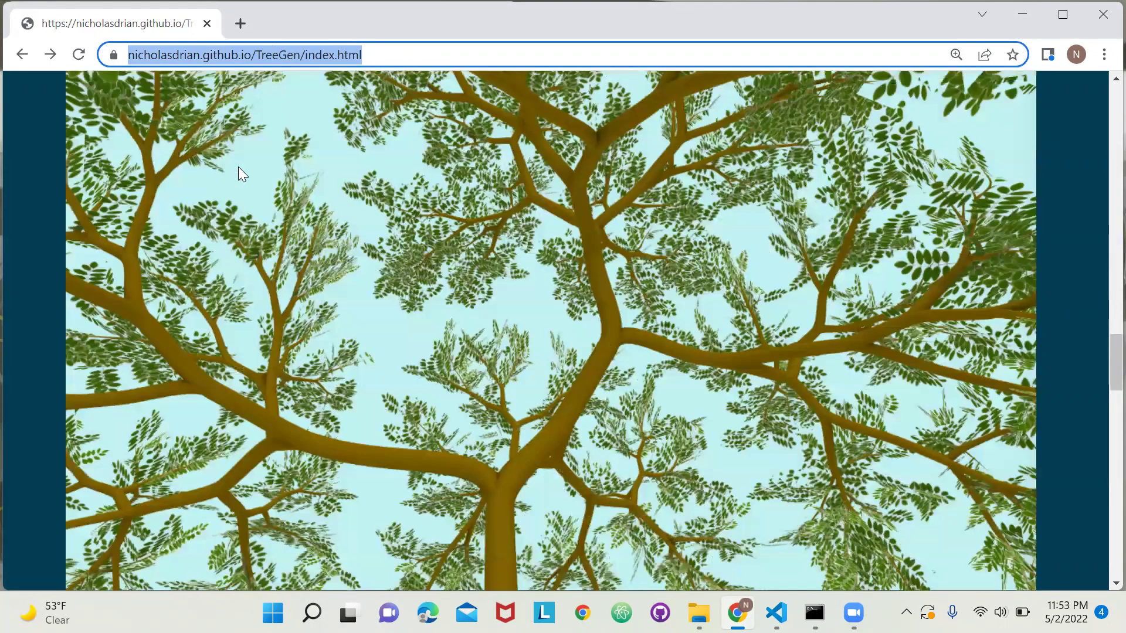
pyautogui.scroll(-10, 247, 190)
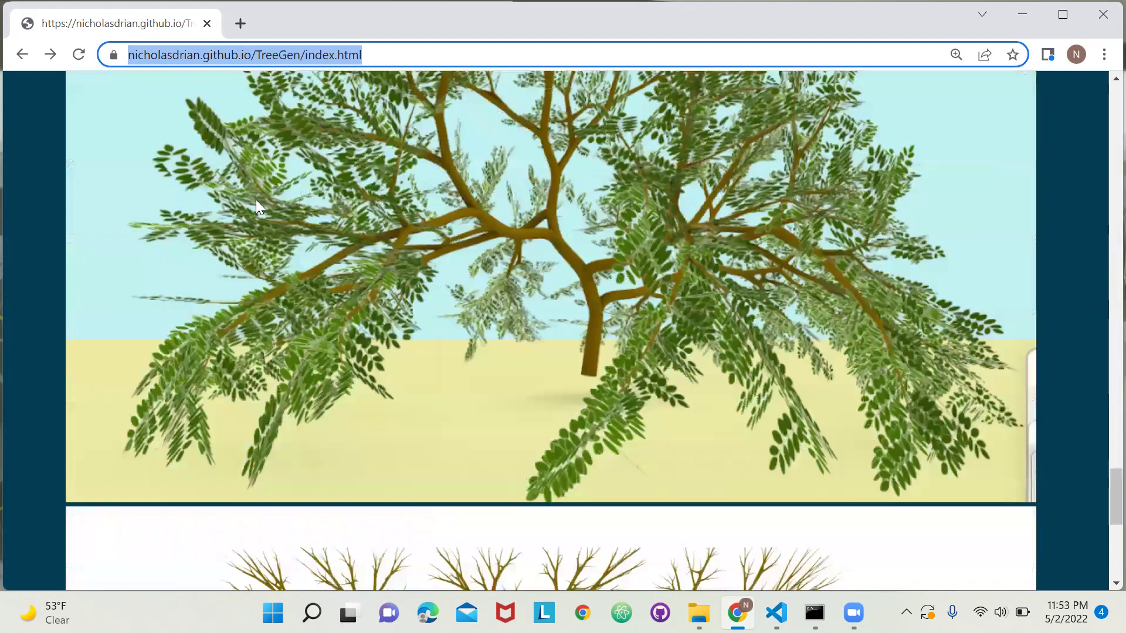
pyautogui.scroll(20, 256, 199)
pyautogui.scroll(15, 257, 206)
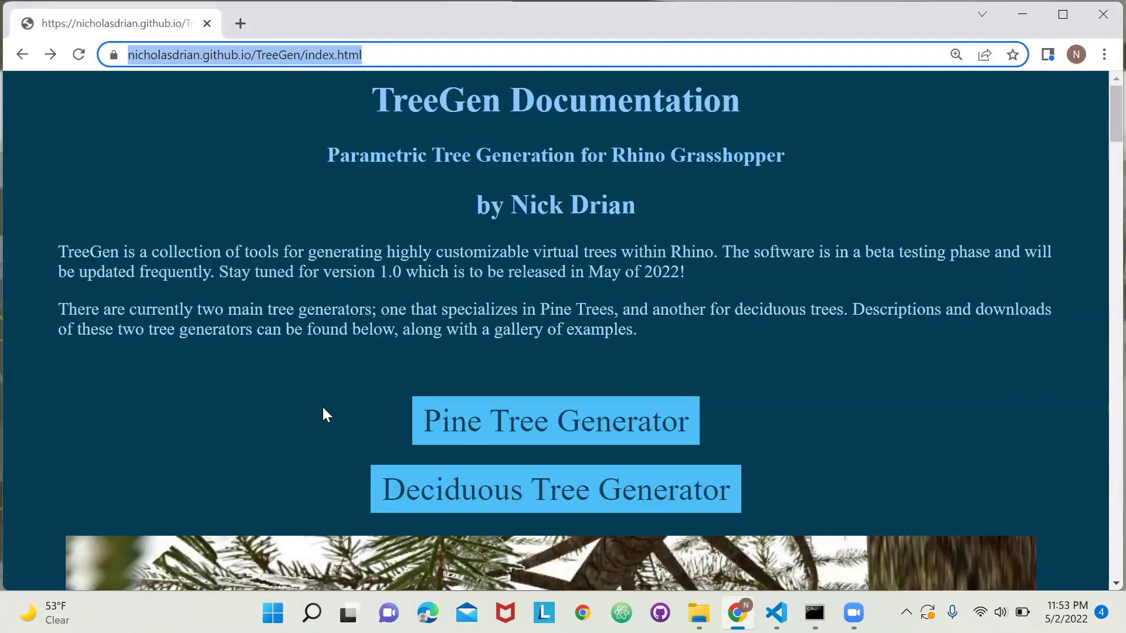
# Open the Deciduous Tree Generator page and download its Grasshopper file.
pyautogui.click(417, 489)
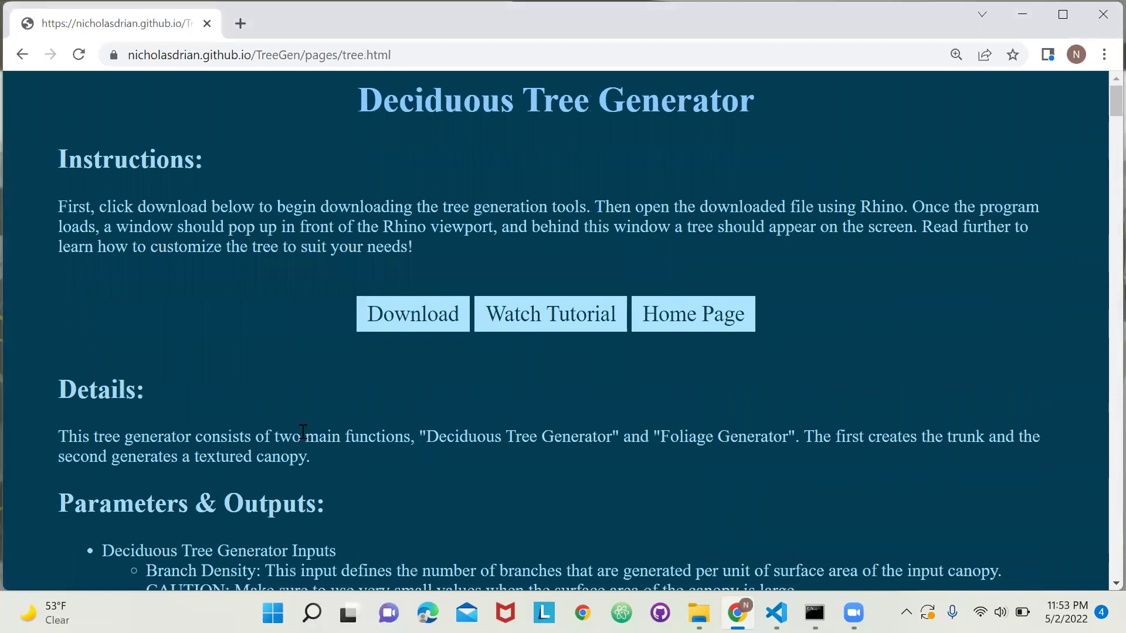
pyautogui.click(397, 310)
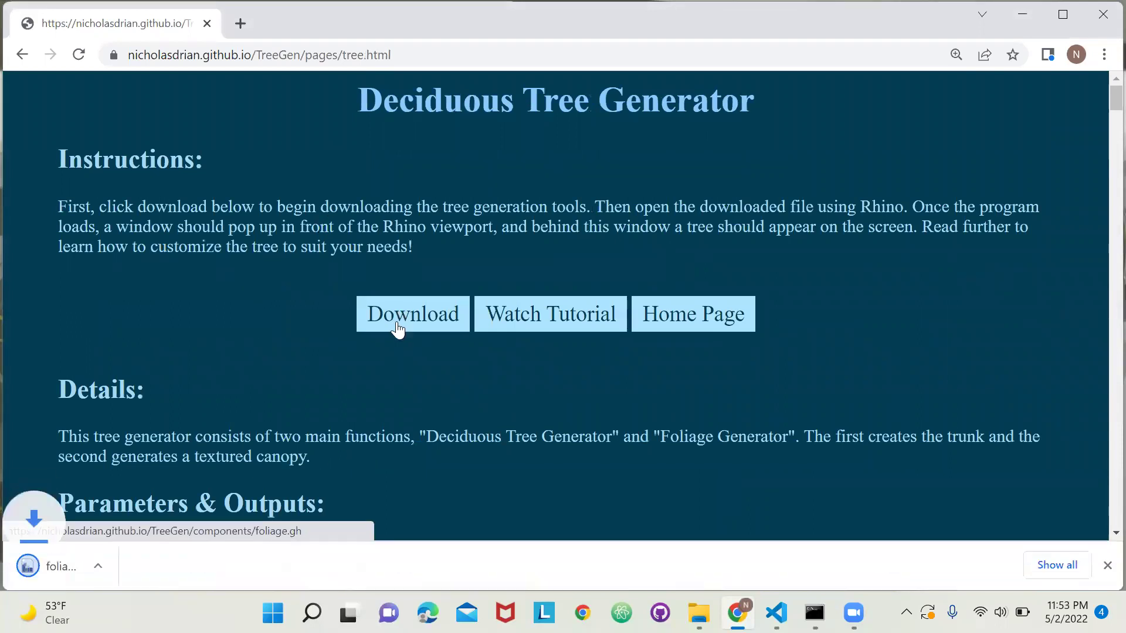
# Review the generator's parameter and output descriptions and its foliage, density, canopy and factor examples.
pyautogui.scroll(-5, 372, 329)
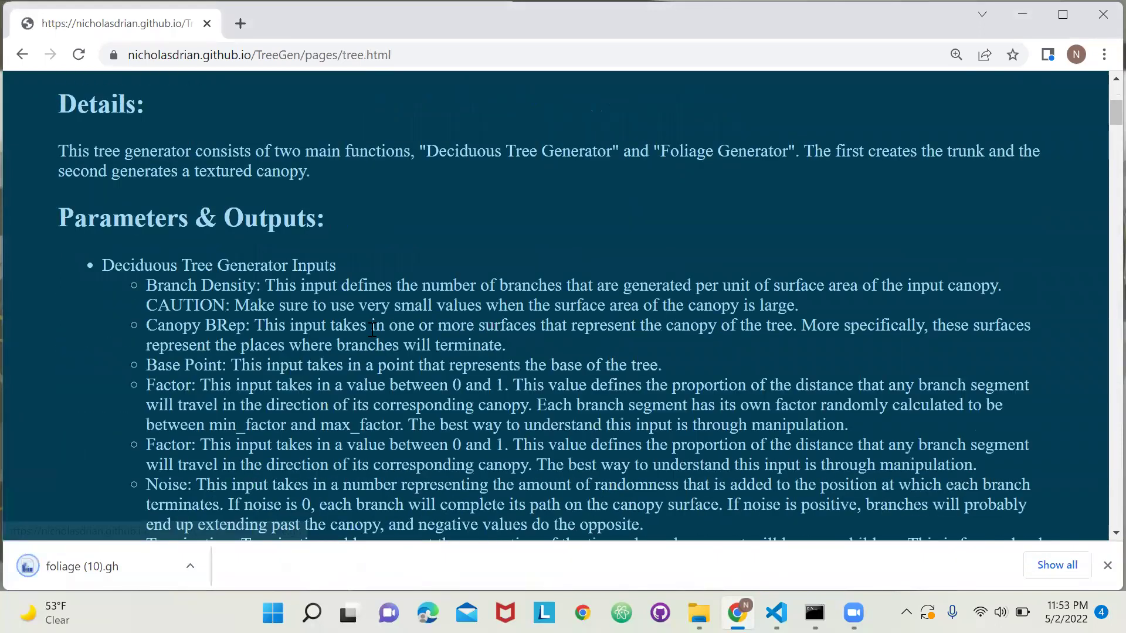
pyautogui.scroll(-10, 372, 329)
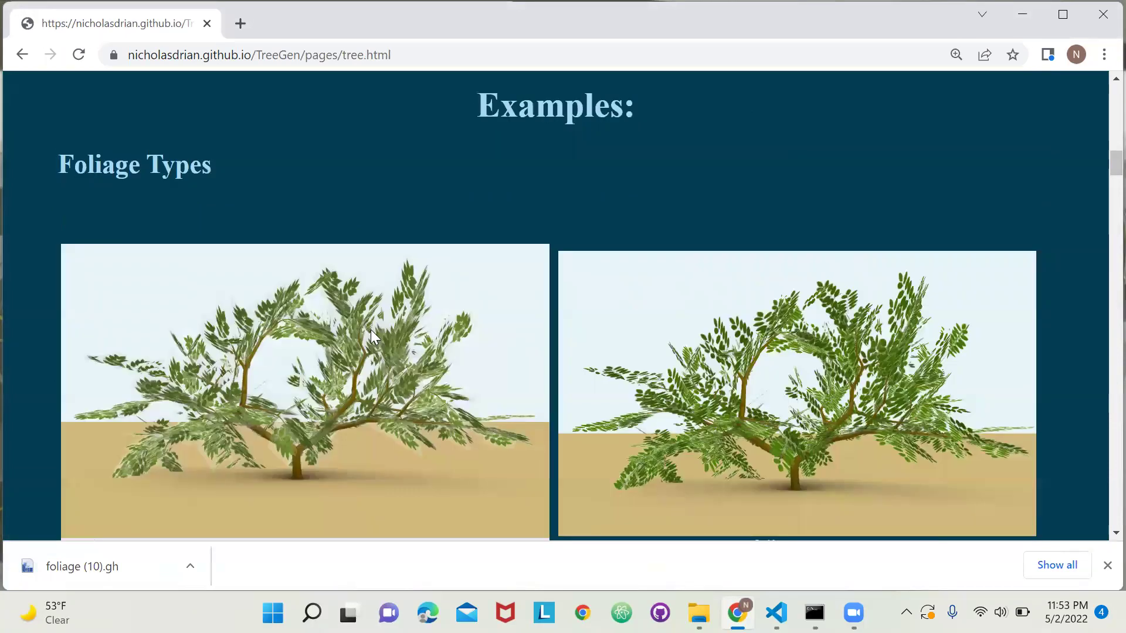
pyautogui.scroll(-3, 370, 329)
pyautogui.scroll(-20, 370, 330)
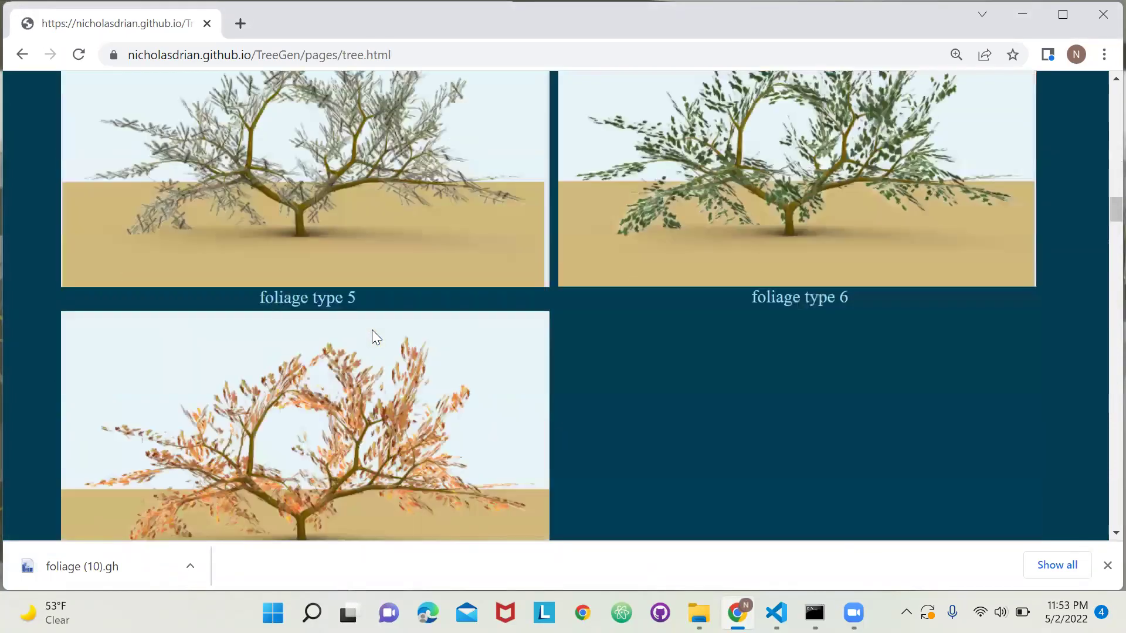
pyautogui.scroll(-5, 372, 329)
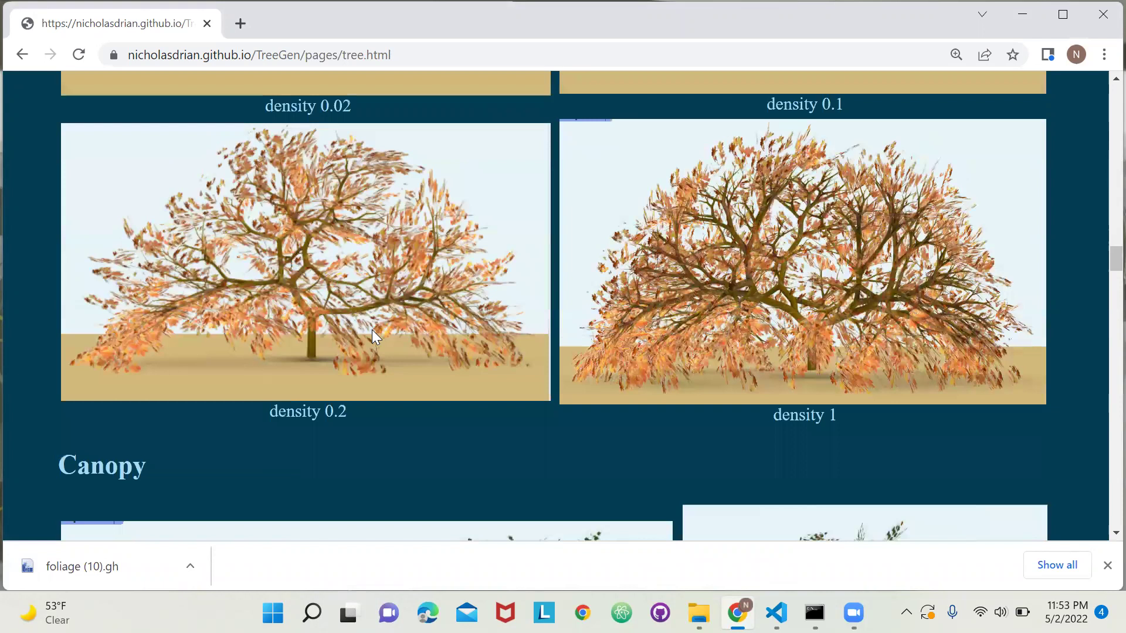
pyautogui.scroll(-9, 371, 330)
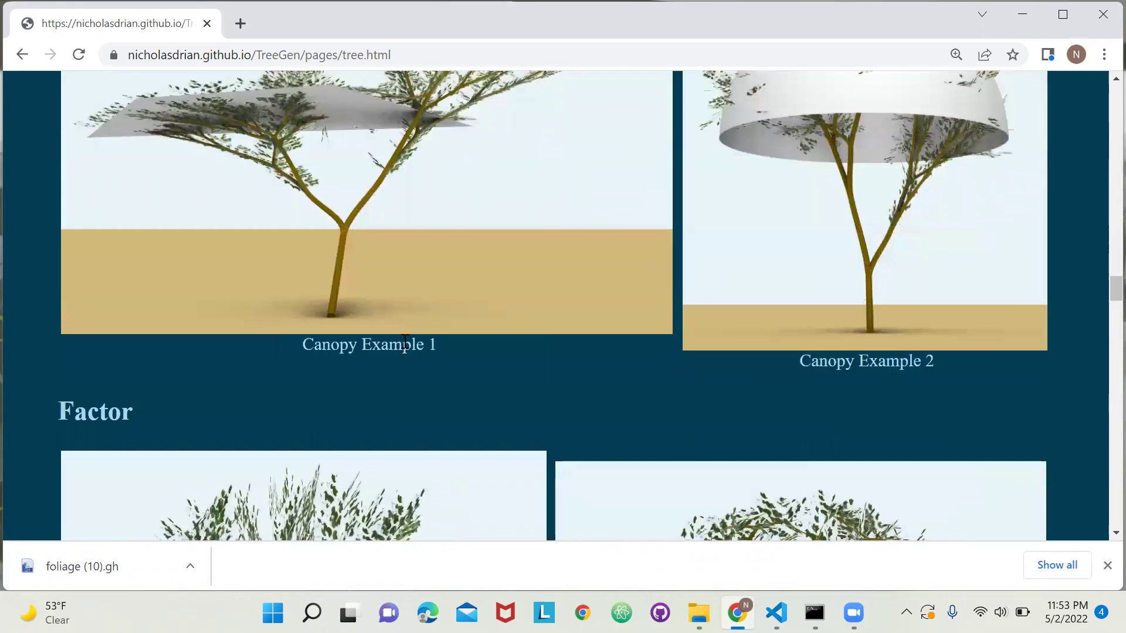
pyautogui.scroll(4, 420, 326)
pyautogui.scroll(20, 420, 326)
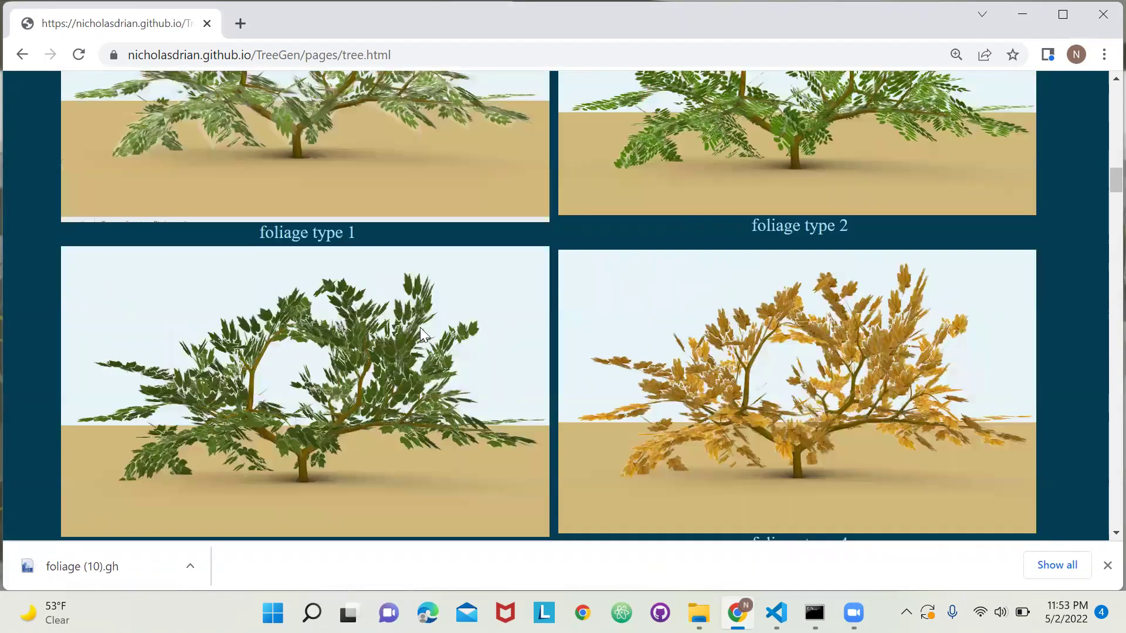
pyautogui.scroll(15, 102, 198)
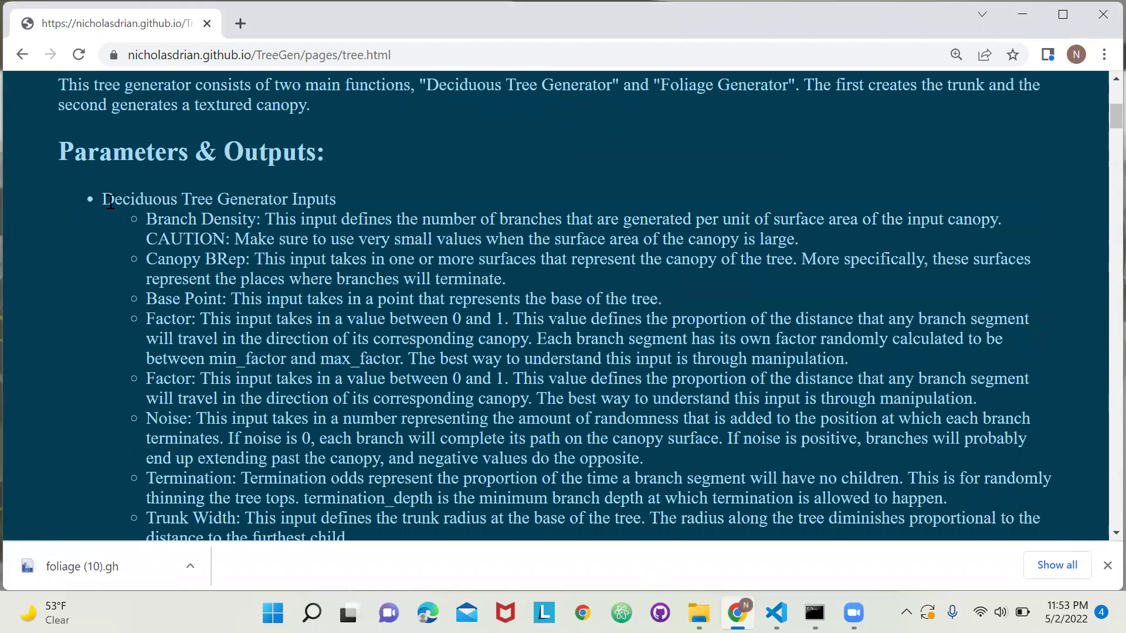
pyautogui.scroll(-3, 111, 203)
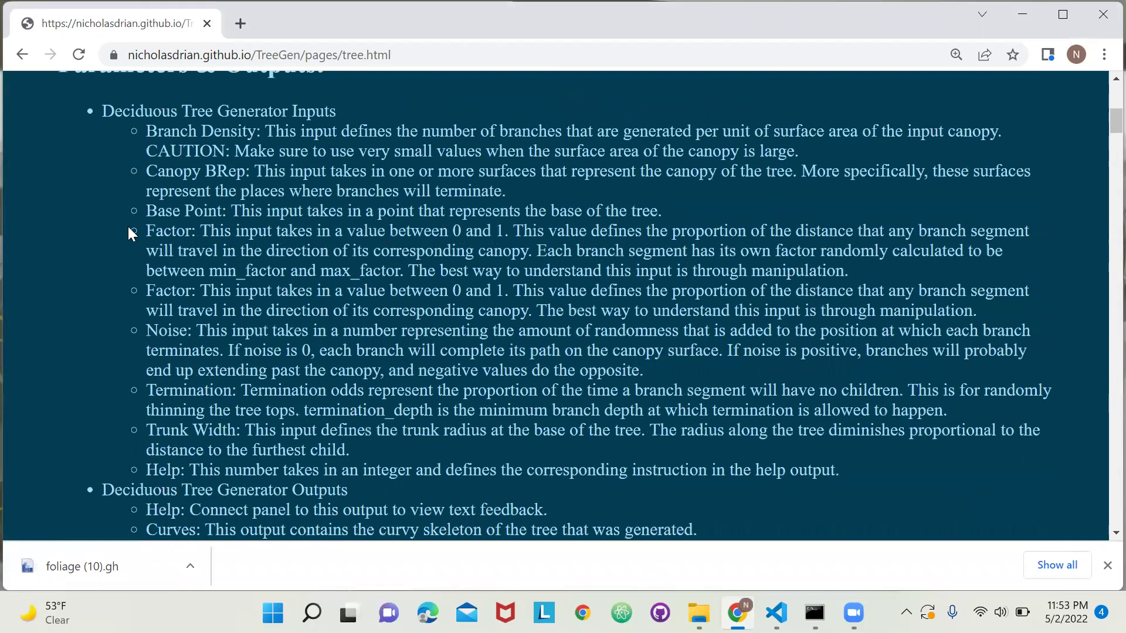
pyautogui.scroll(-5, 134, 232)
pyautogui.scroll(6, 142, 232)
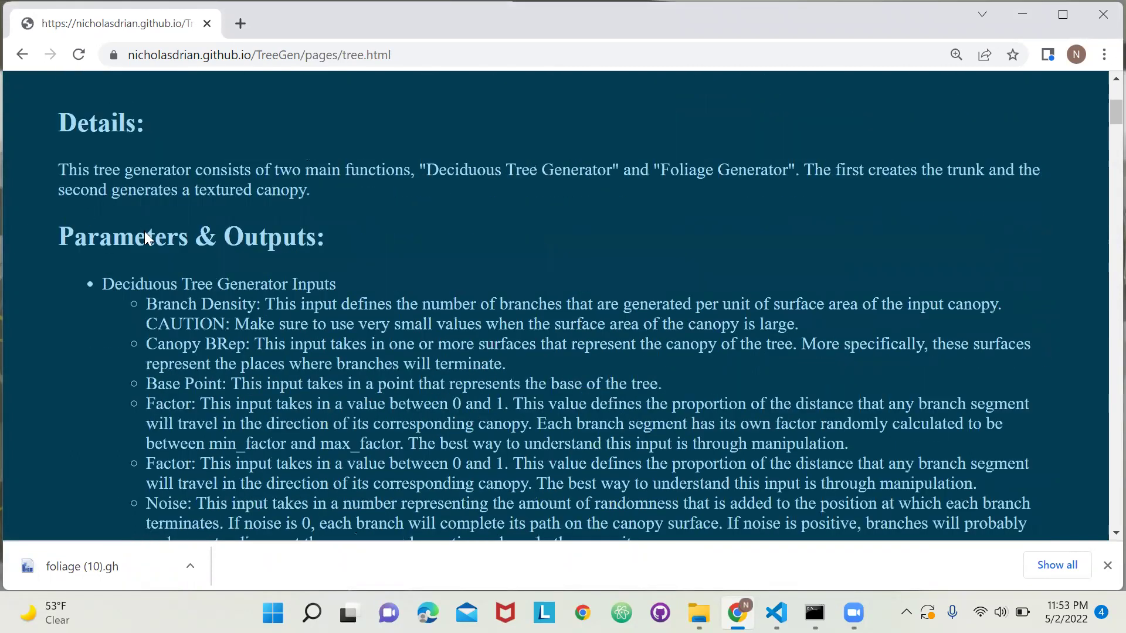
pyautogui.scroll(3, 143, 526)
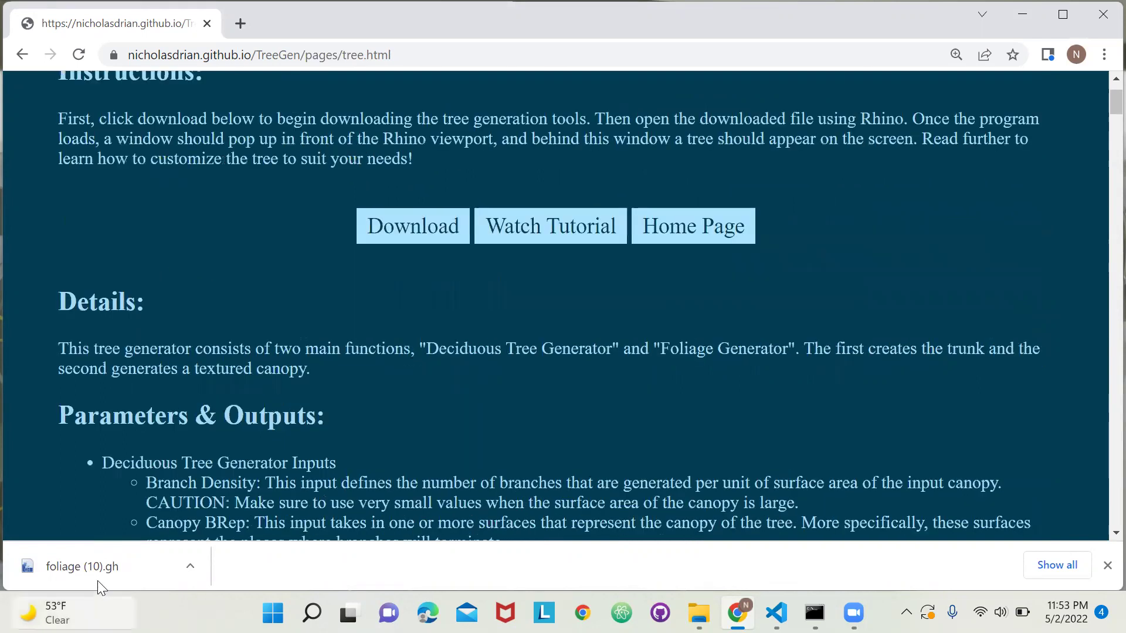
# Open the downloaded foliage (10).gh in Rhino Grasshopper, then move and narrow the Grasshopper window to uncover the Rhino viewports.
pyautogui.click(132, 565)
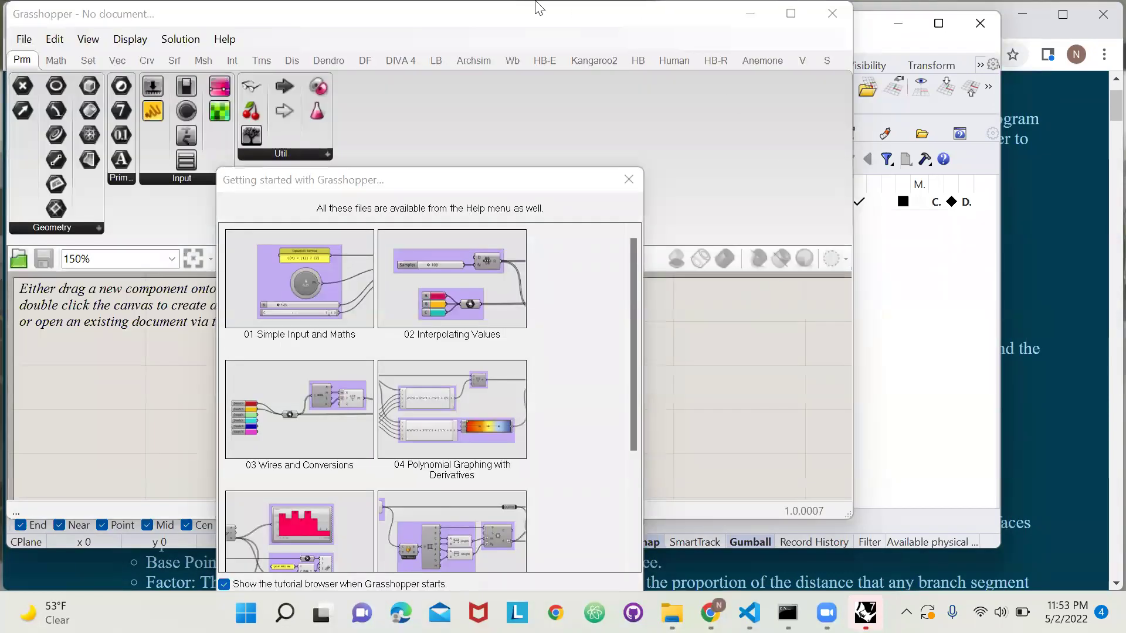
pyautogui.click(626, 185)
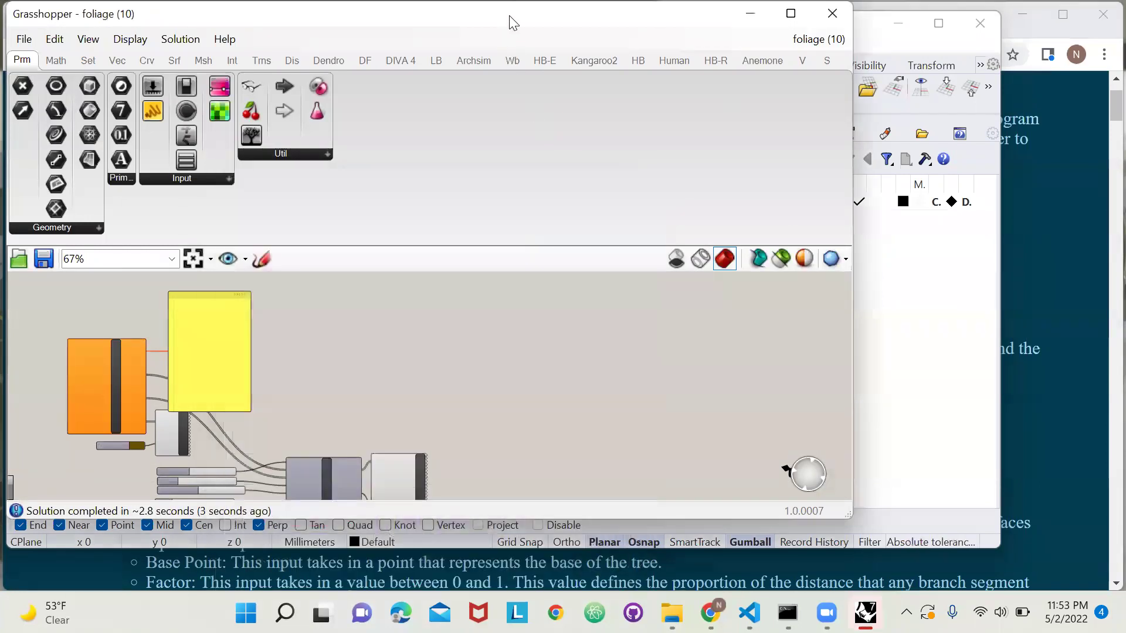
pyautogui.moveTo(509, 22); pyautogui.dragTo(769, 23)
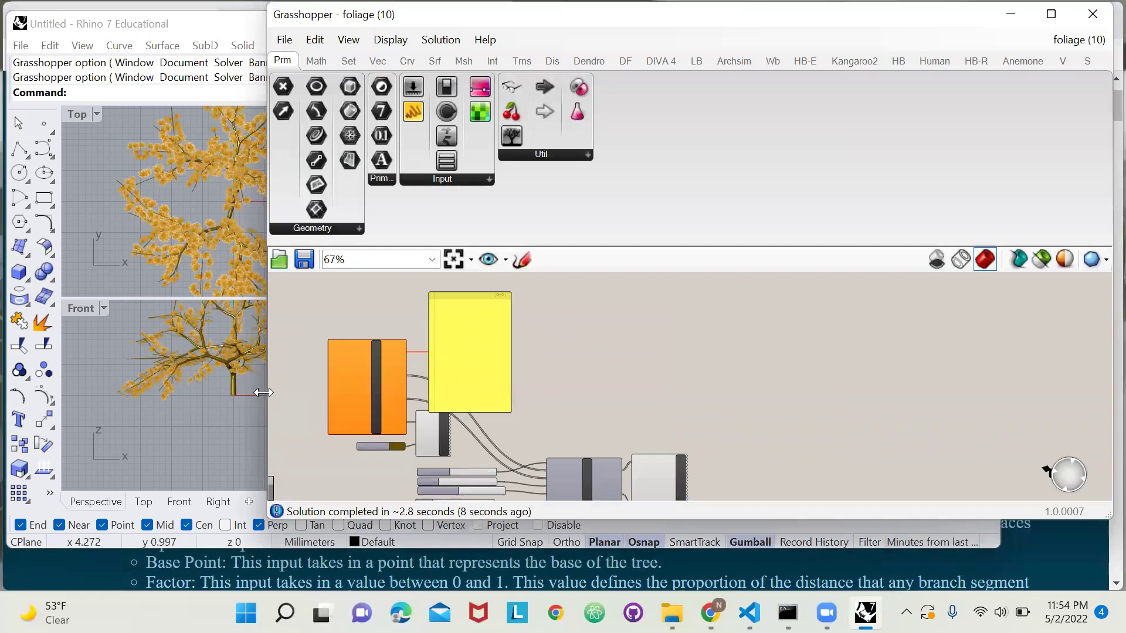
pyautogui.moveTo(264, 392); pyautogui.dragTo(754, 357)
# Add a number slider with the value 0 to the canvas beside the Deciduous TreeGen component.
pyautogui.scroll(8, 914, 341)
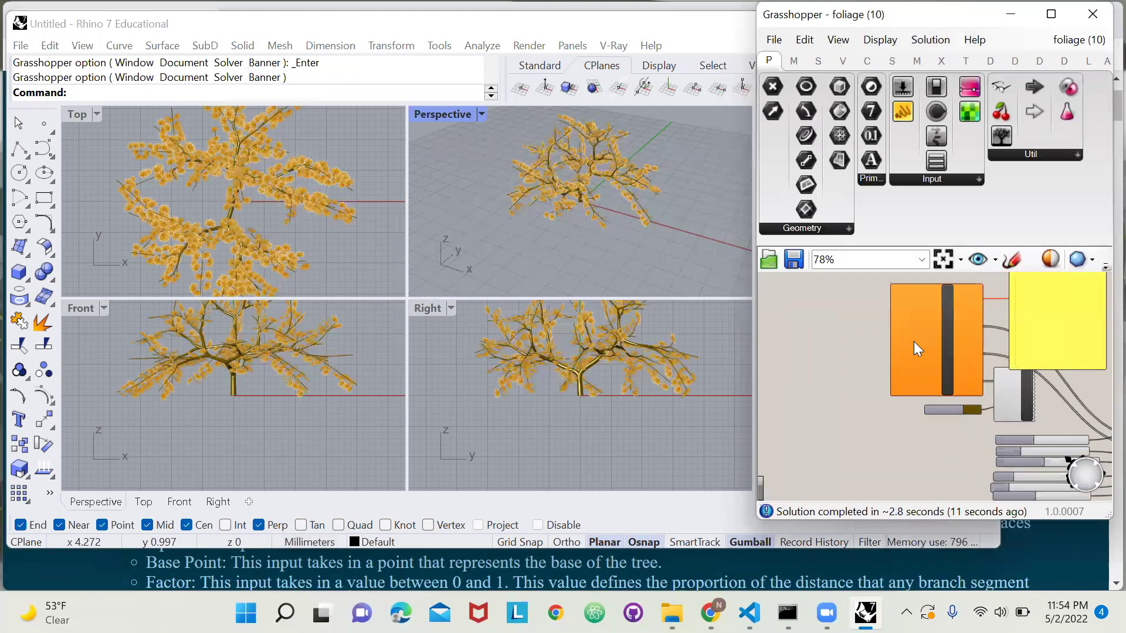
pyautogui.scroll(-2, 860, 354)
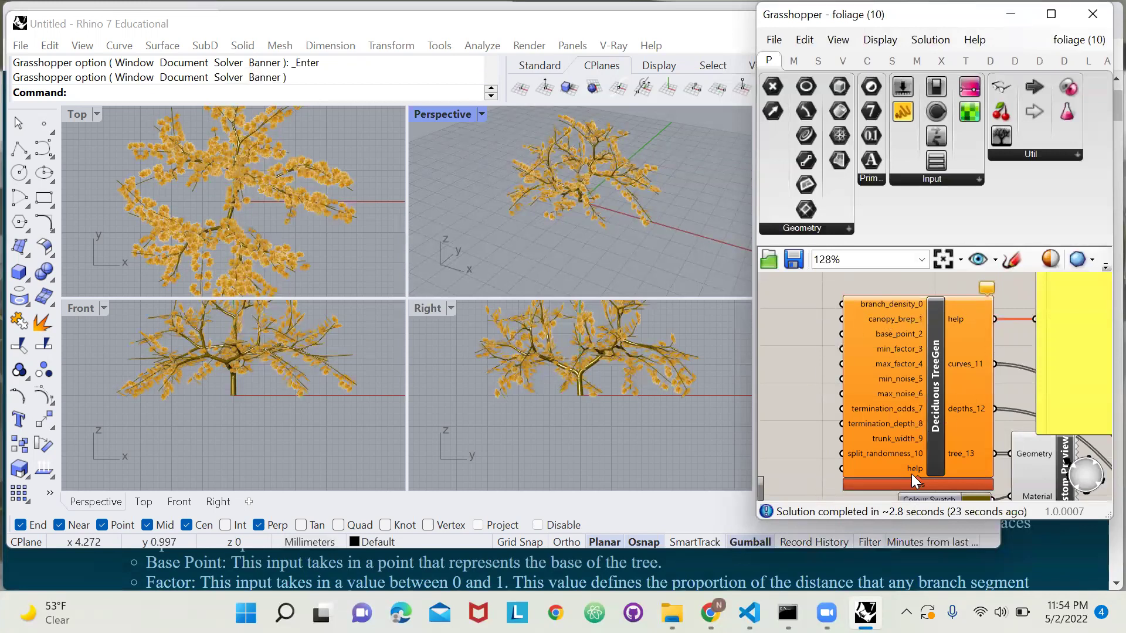
pyautogui.scroll(-2, 911, 452)
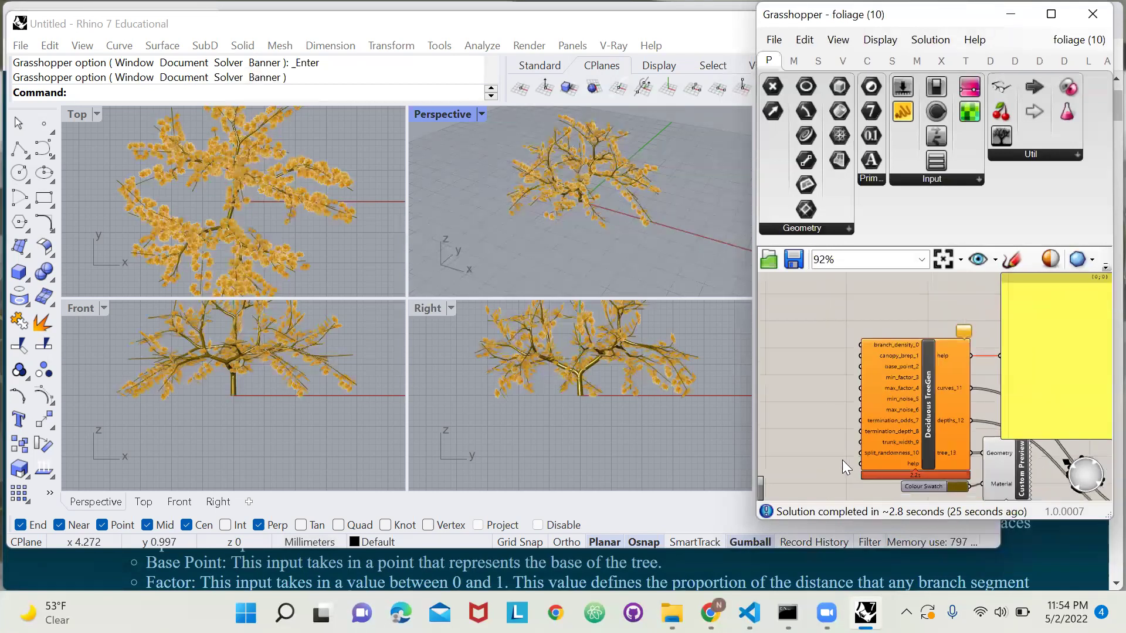
pyautogui.doubleClick(822, 470)
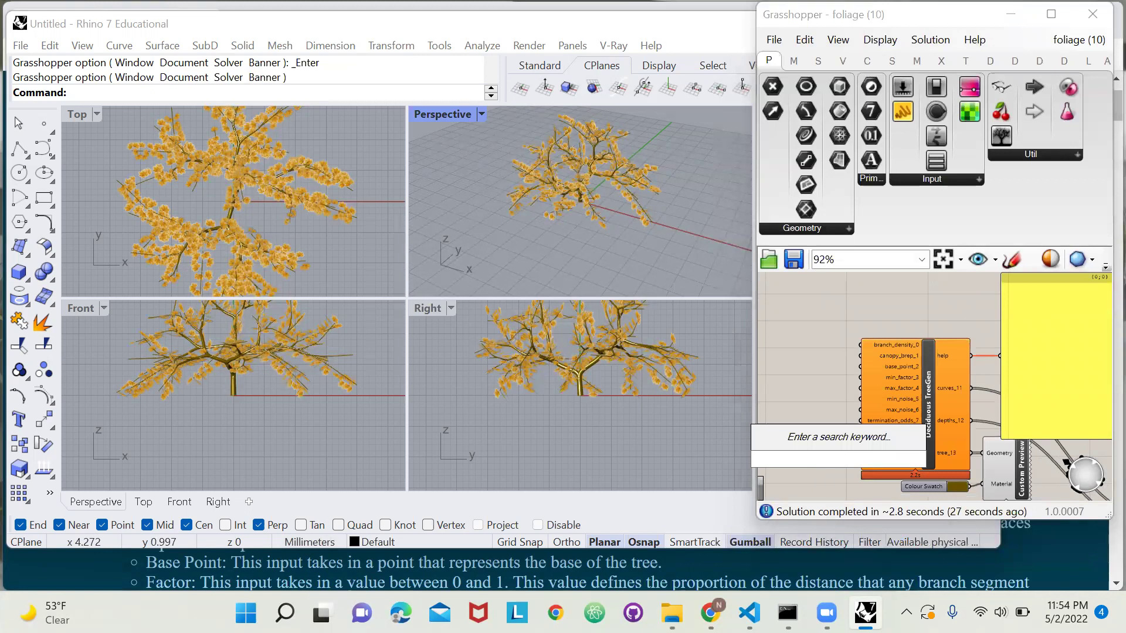
pyautogui.write('0')
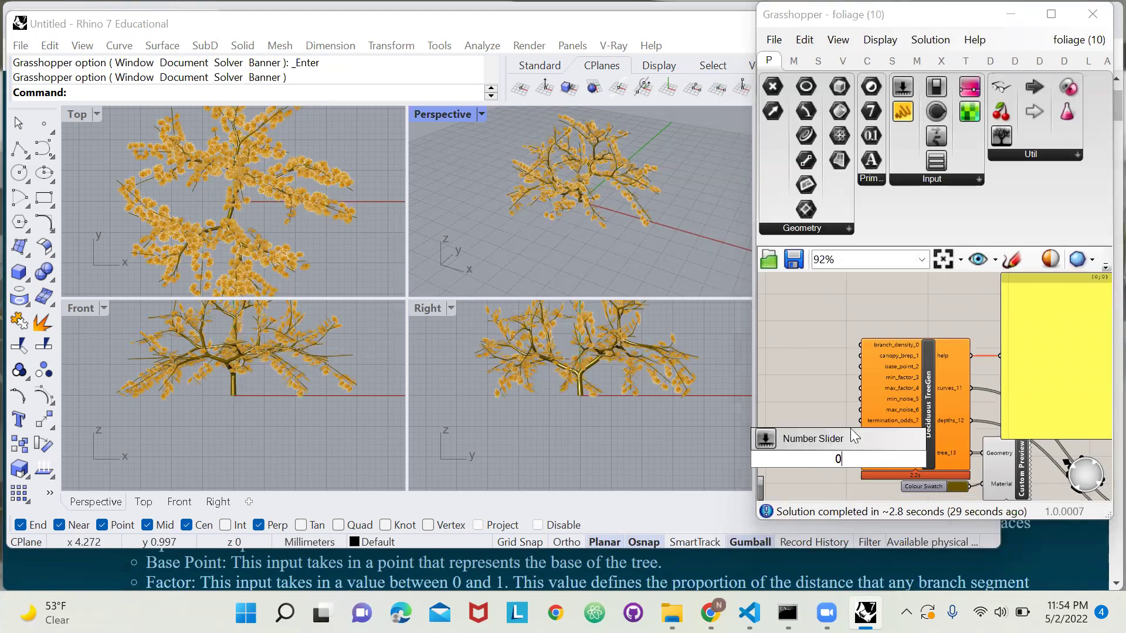
pyautogui.press('Return')
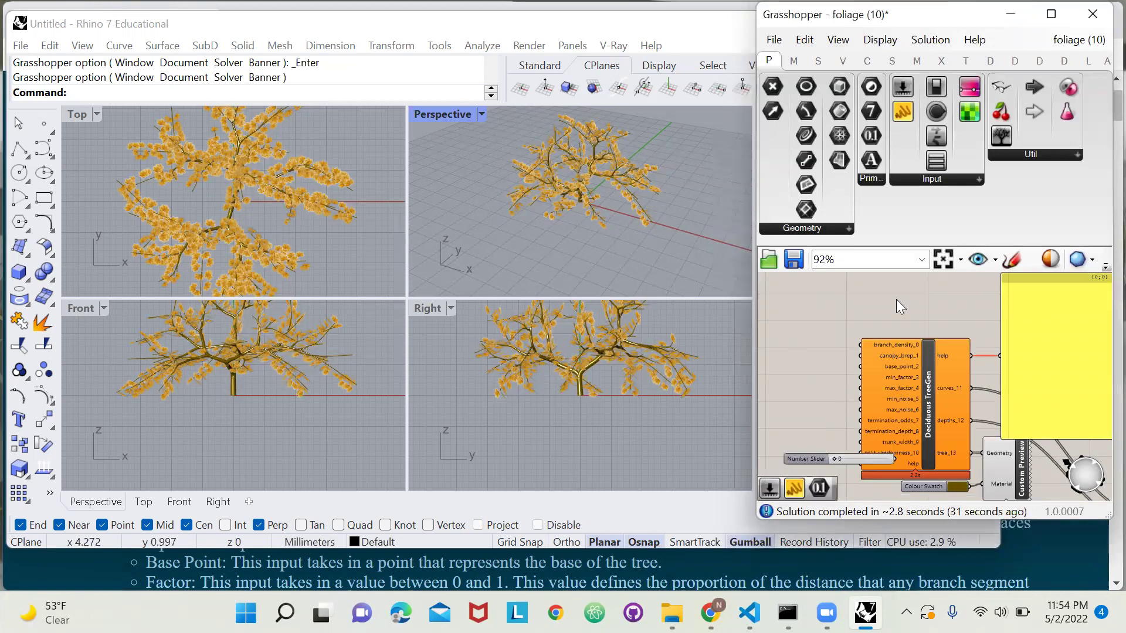
# Move the new slider clear of the Deciduous TreeGen component and connect it to the component's help input.
pyautogui.scroll(-4, 864, 457)
pyautogui.scroll(5, 865, 369)
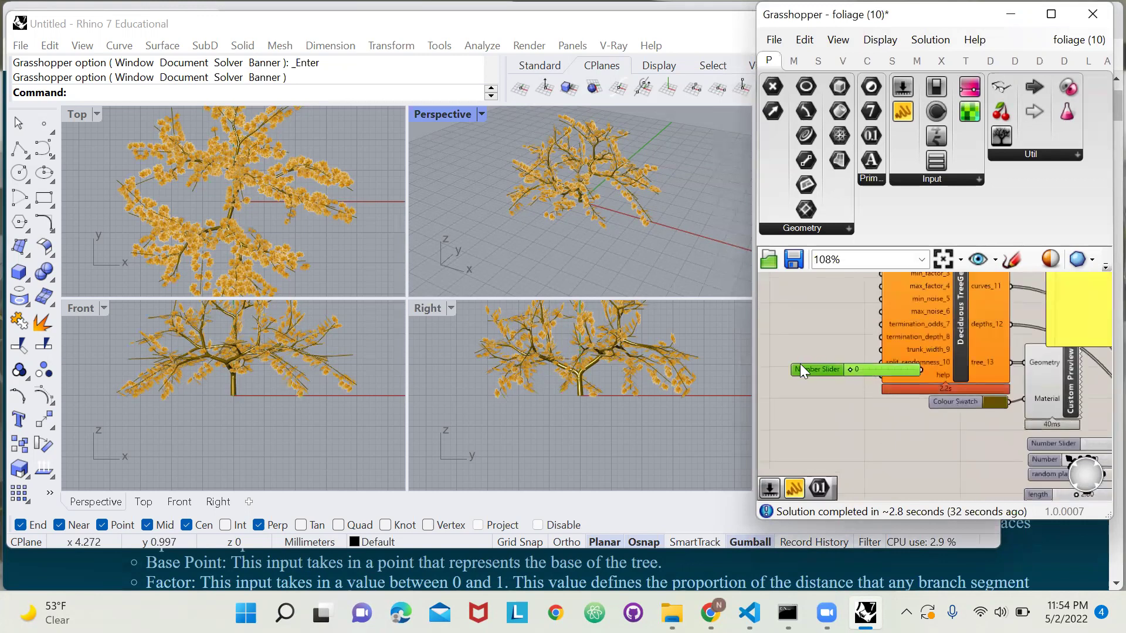
pyautogui.moveTo(801, 370); pyautogui.dragTo(735, 368)
pyautogui.moveTo(855, 368); pyautogui.dragTo(880, 375)
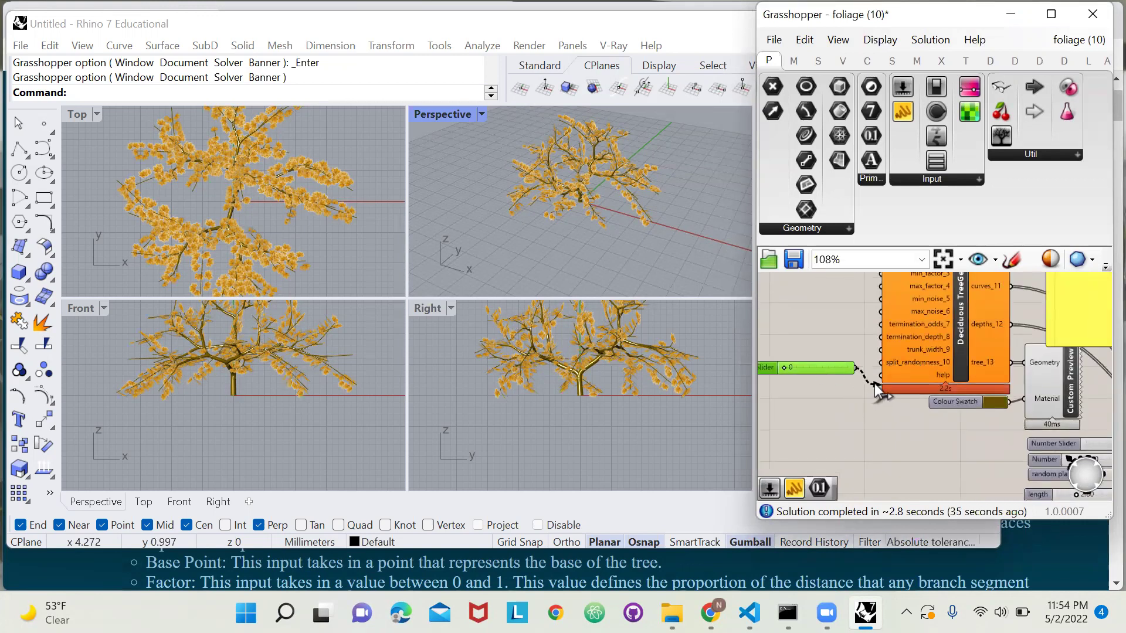
# Read the instruction in the yellow panel connected to the Deciduous TreeGen component's help output.
pyautogui.scroll(-3, 895, 445)
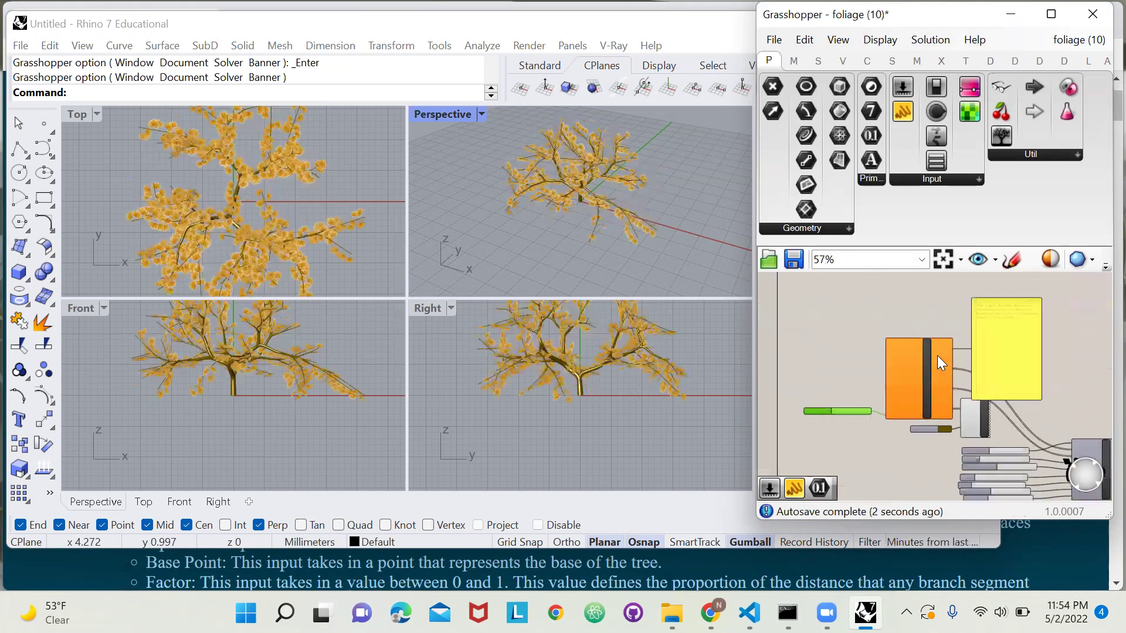
pyautogui.scroll(3, 937, 355)
pyautogui.moveTo(874, 363); pyautogui.dragTo(937, 385, button='right')
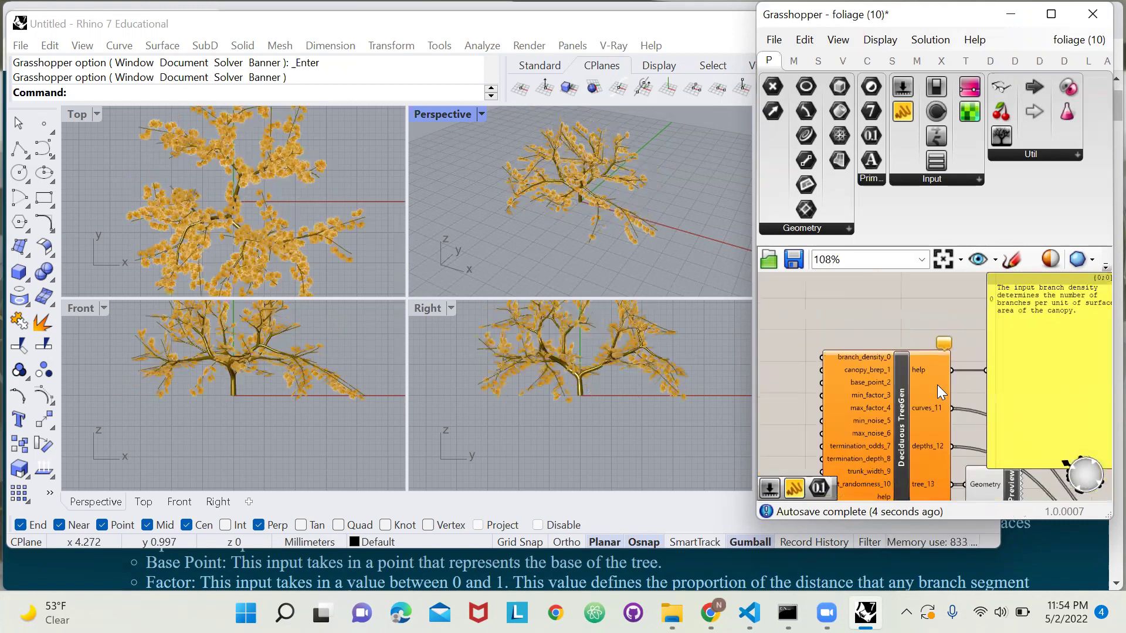
pyautogui.scroll(2, 993, 330)
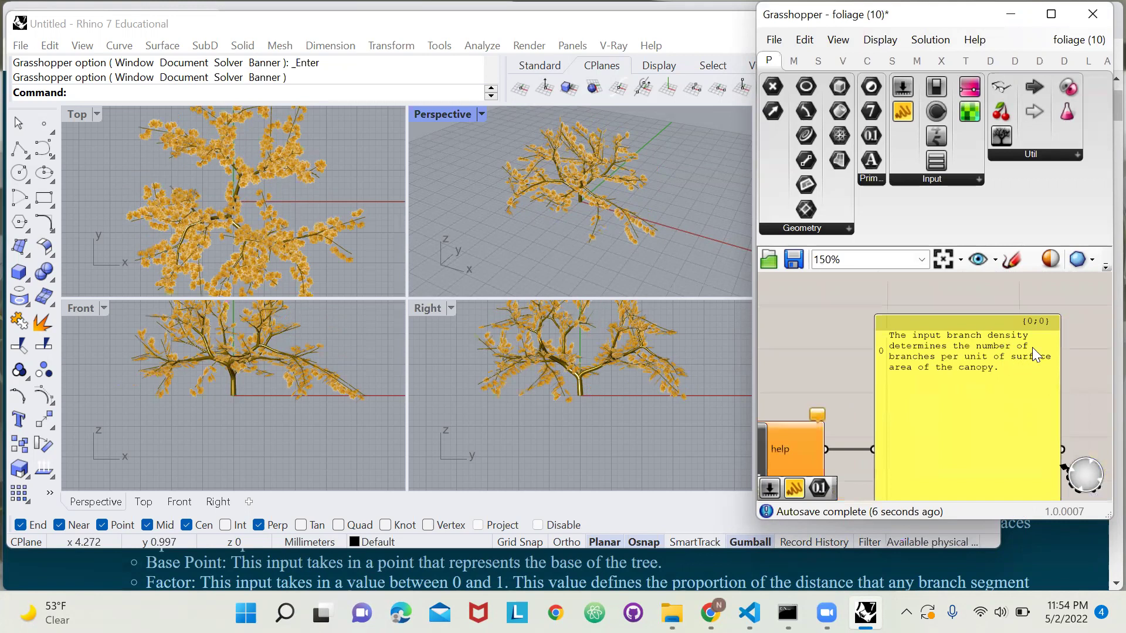
pyautogui.moveTo(1082, 300); pyautogui.dragTo(907, 342)
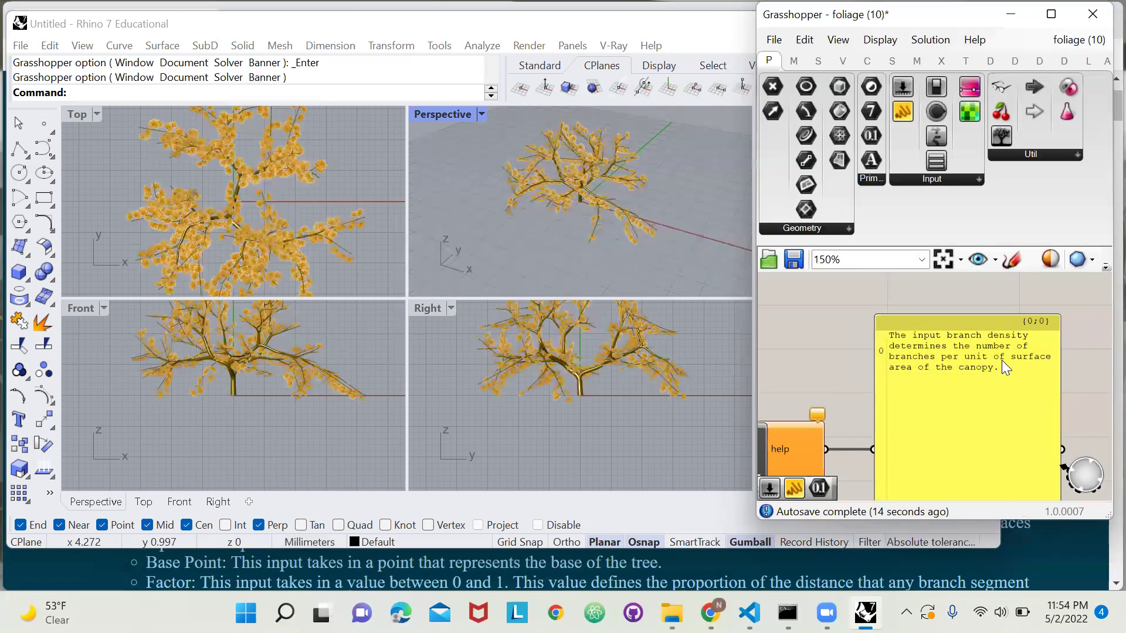
pyautogui.scroll(-4, 1009, 326)
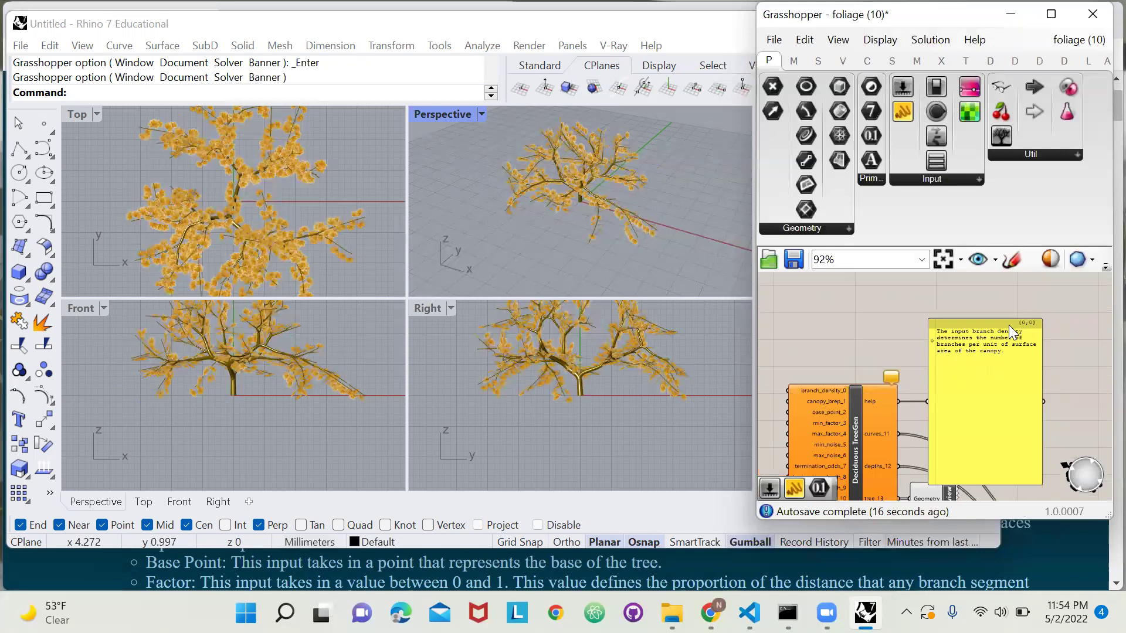
# Add a panel containing 0.1 beside the Deciduous TreeGen component and connect it to the branch_density_0 input.
pyautogui.scroll(-2, 998, 339)
pyautogui.scroll(6, 897, 411)
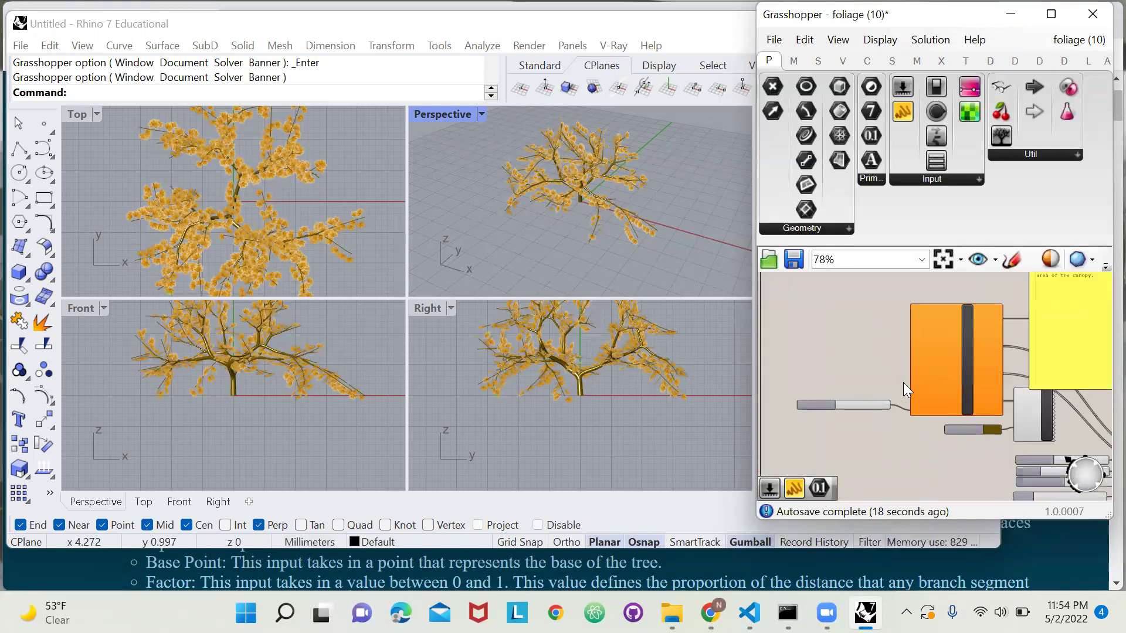
pyautogui.scroll(1, 931, 329)
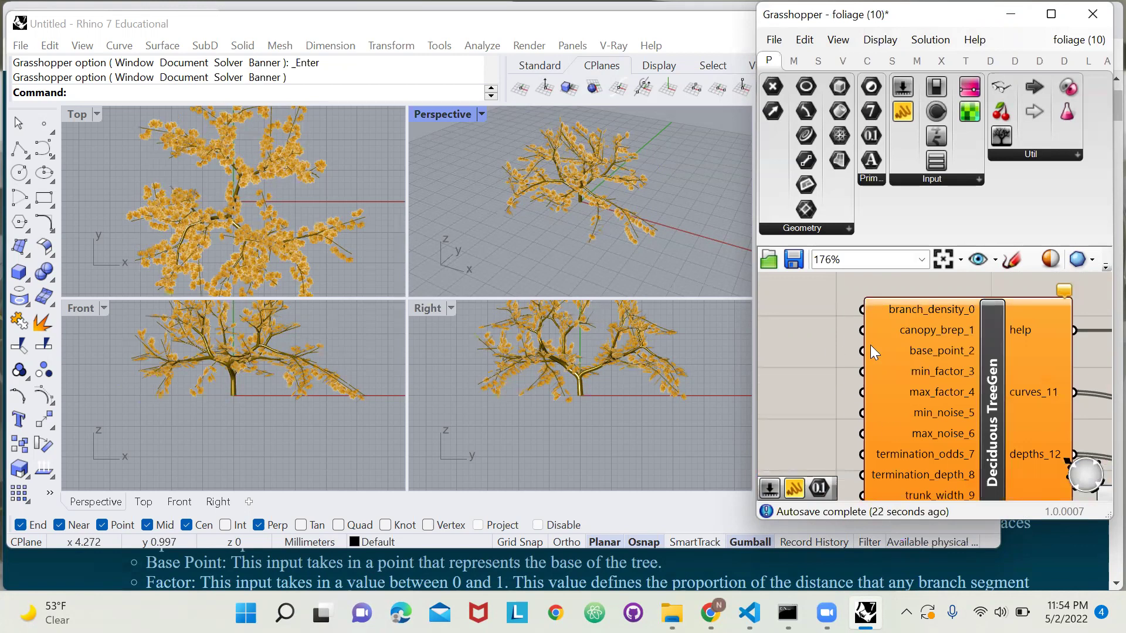
pyautogui.scroll(-2, 885, 341)
pyautogui.scroll(2, 845, 328)
pyautogui.doubleClick(806, 304)
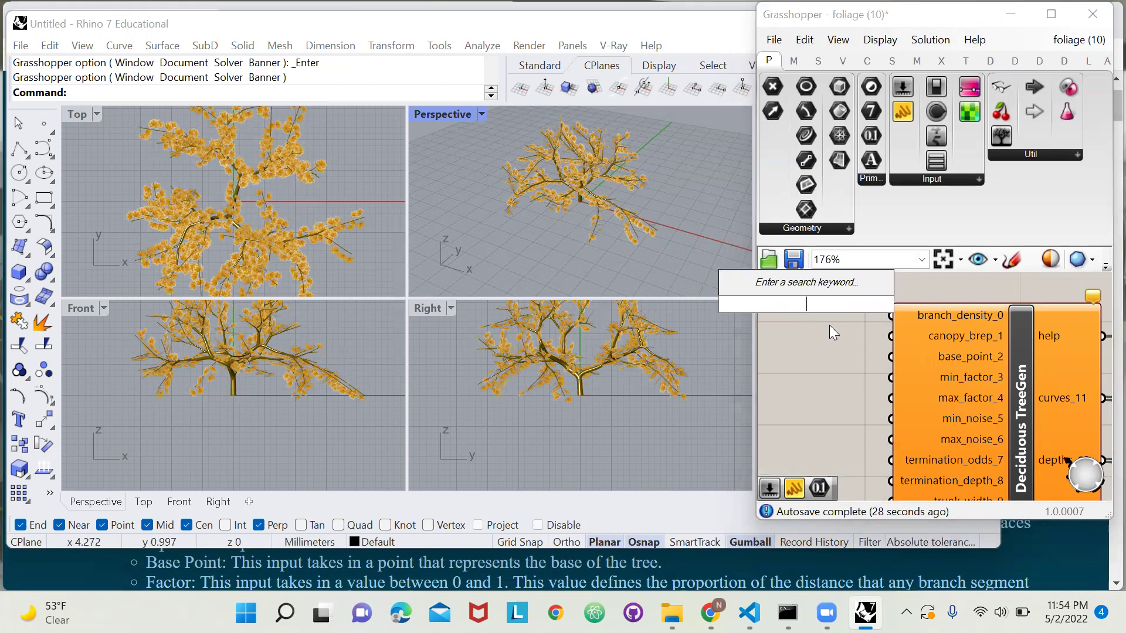
pyautogui.write('//')
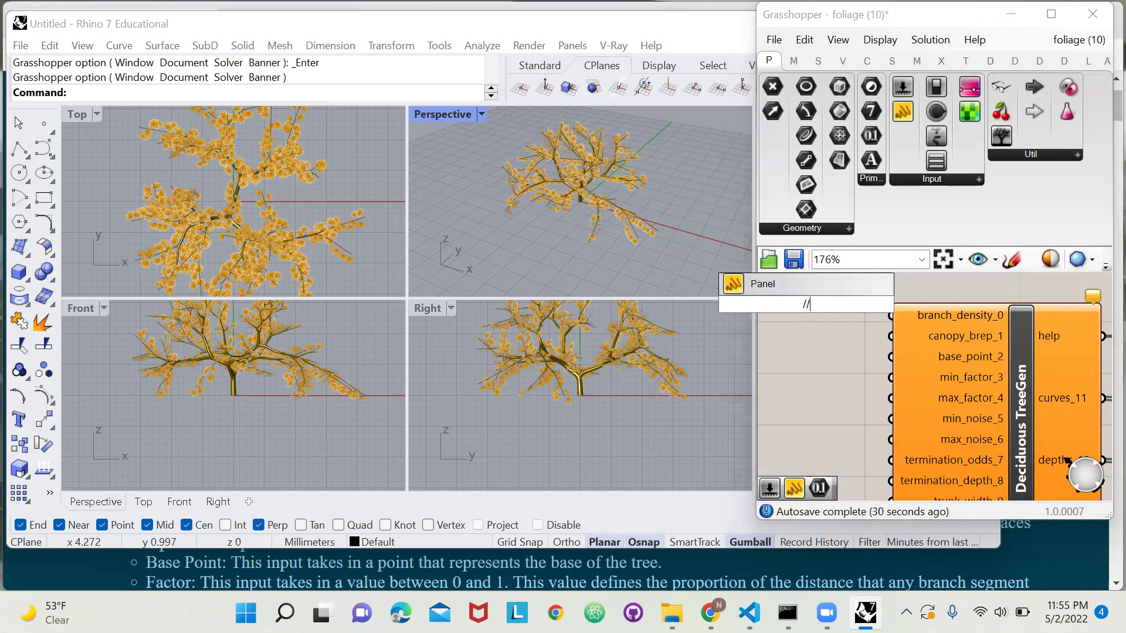
pyautogui.write('0.1')
pyautogui.press('Return')
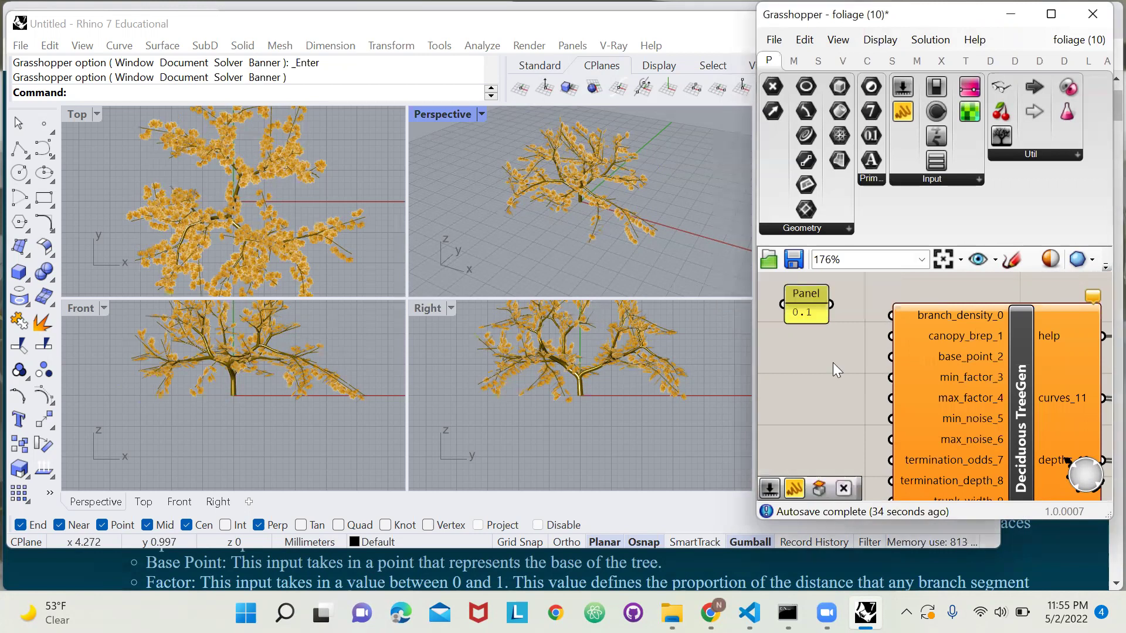
pyautogui.moveTo(831, 304); pyautogui.dragTo(888, 316)
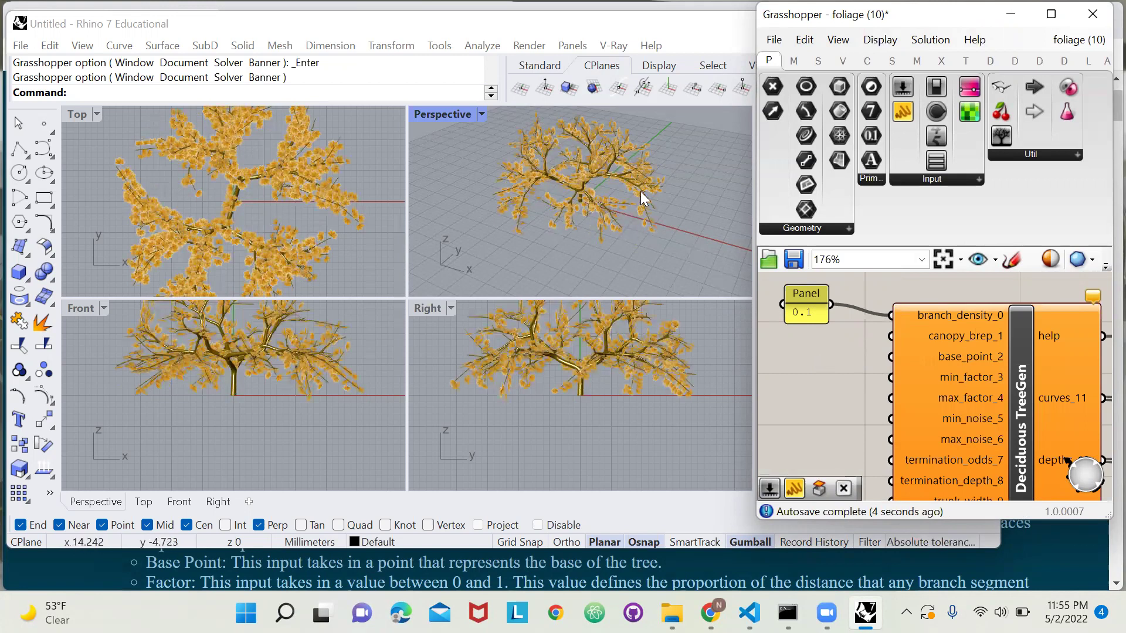
# Maximize the Perspective viewport and orbit it to view the tree from near ground level.
pyautogui.doubleClick(450, 115)
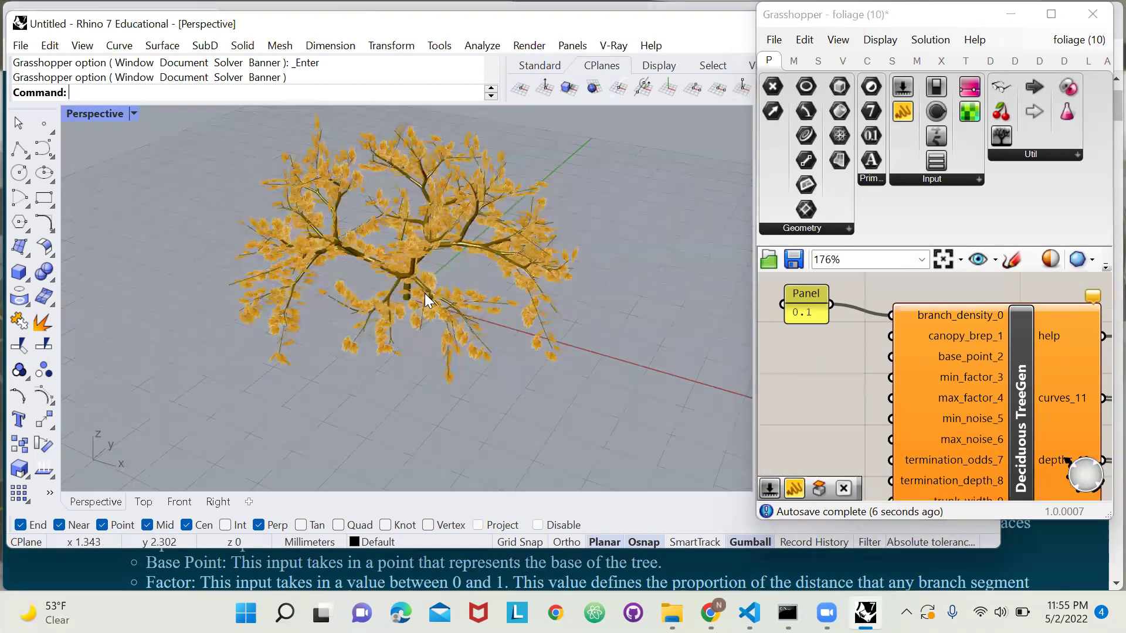
pyautogui.moveTo(439, 231); pyautogui.dragTo(401, 202, button='right')
# Set the Foliage Type slider feeding the Foliage Gen cluster to 5.
pyautogui.scroll(-4, 842, 342)
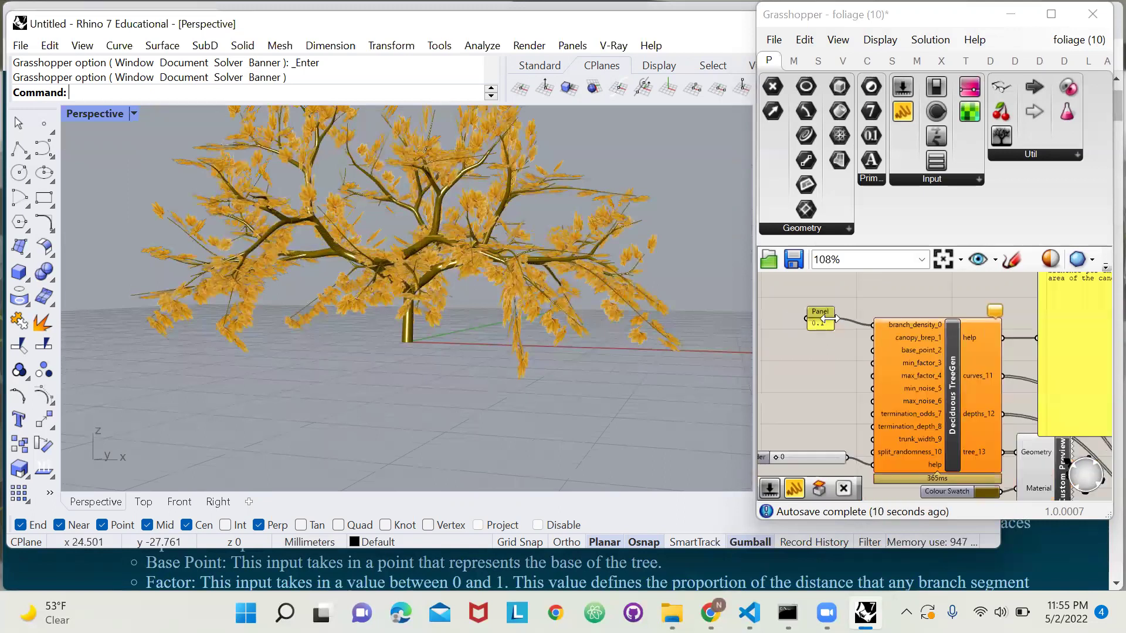
pyautogui.scroll(1, 1027, 432)
pyautogui.moveTo(1027, 432); pyautogui.dragTo(891, 368, button='right')
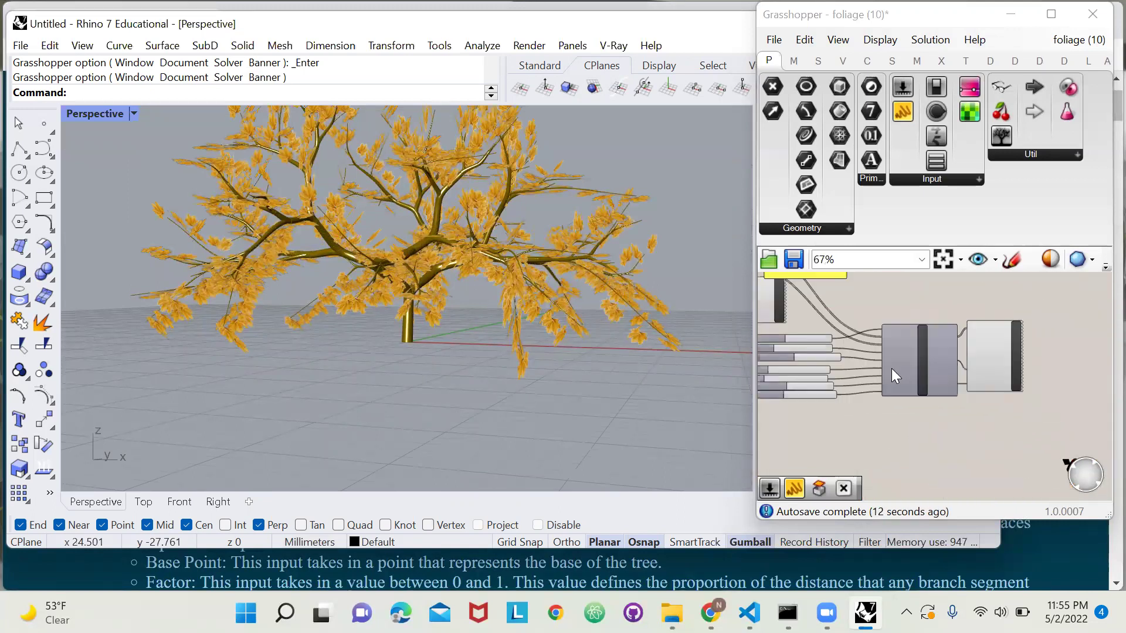
pyautogui.scroll(2, 847, 349)
pyautogui.scroll(2, 942, 344)
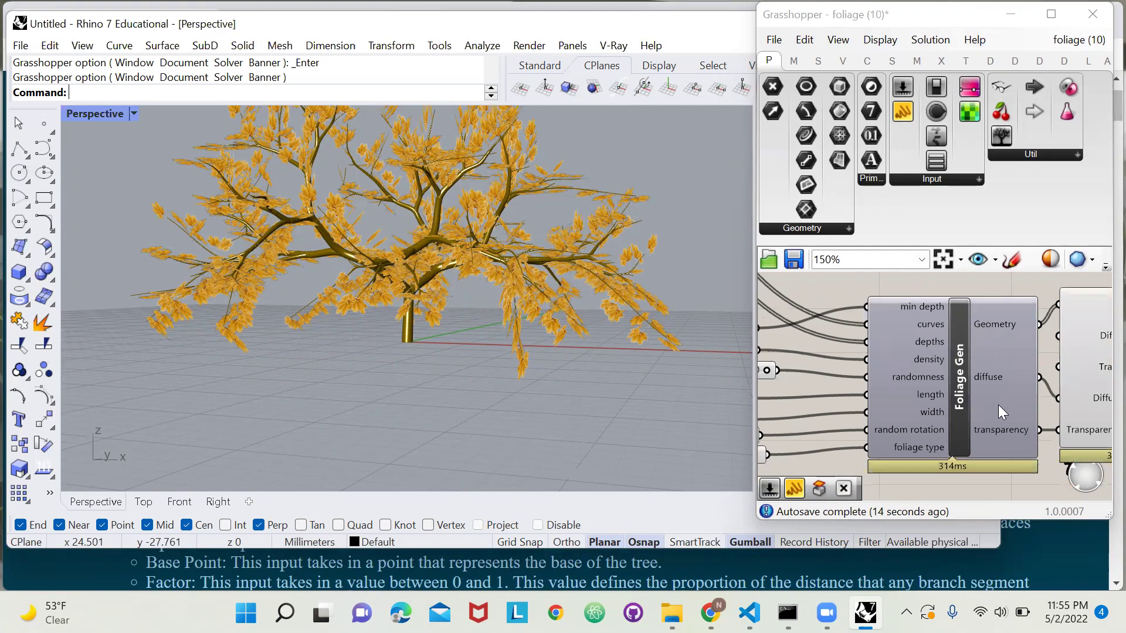
pyautogui.scroll(-2, 1041, 364)
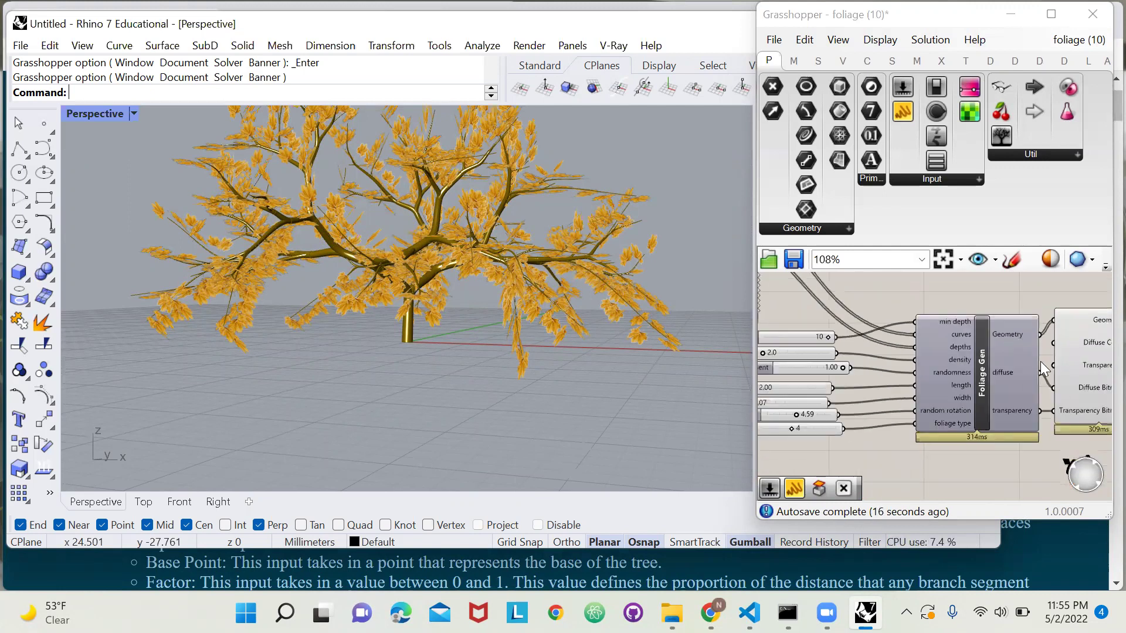
pyautogui.scroll(1, 817, 427)
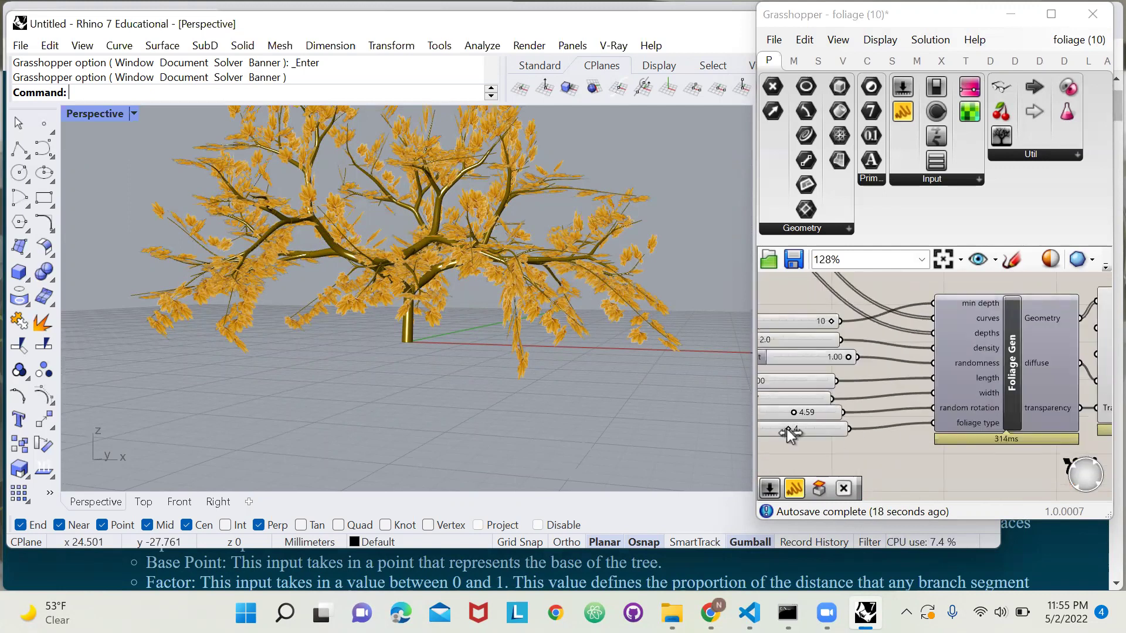
pyautogui.moveTo(787, 430)
pyautogui.mouseDown()
pyautogui.moveTo(825, 428)
pyautogui.moveTo(791, 429)
pyautogui.mouseUp()
# Open the Foliage Gen cluster for editing and inspect its min depth number parameter.
pyautogui.scroll(-2, 935, 375)
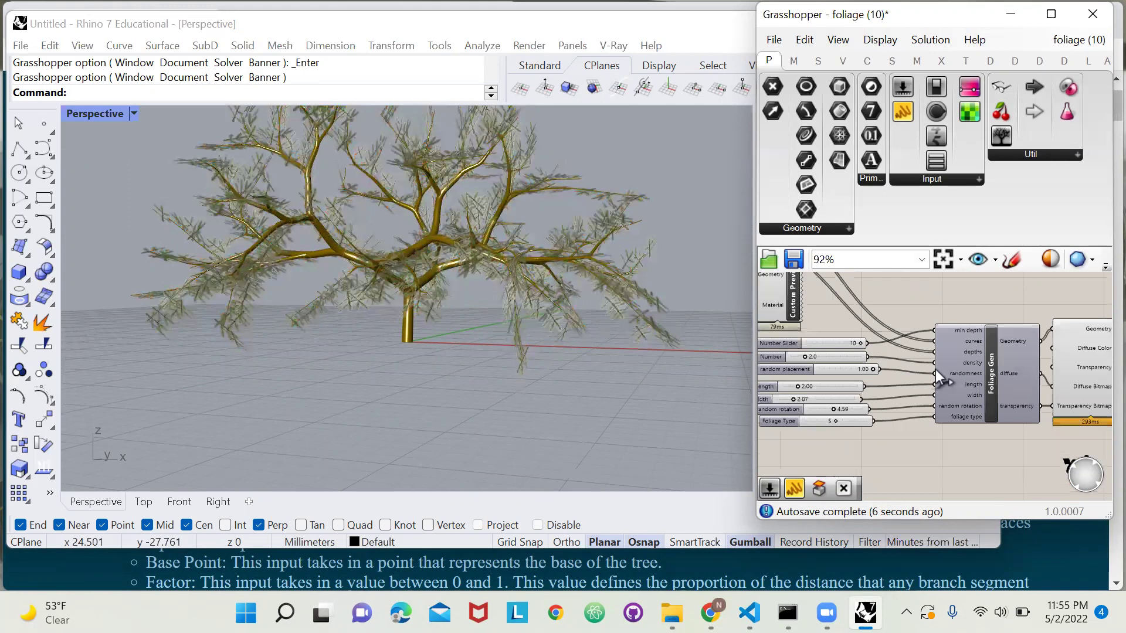
pyautogui.scroll(3, 794, 391)
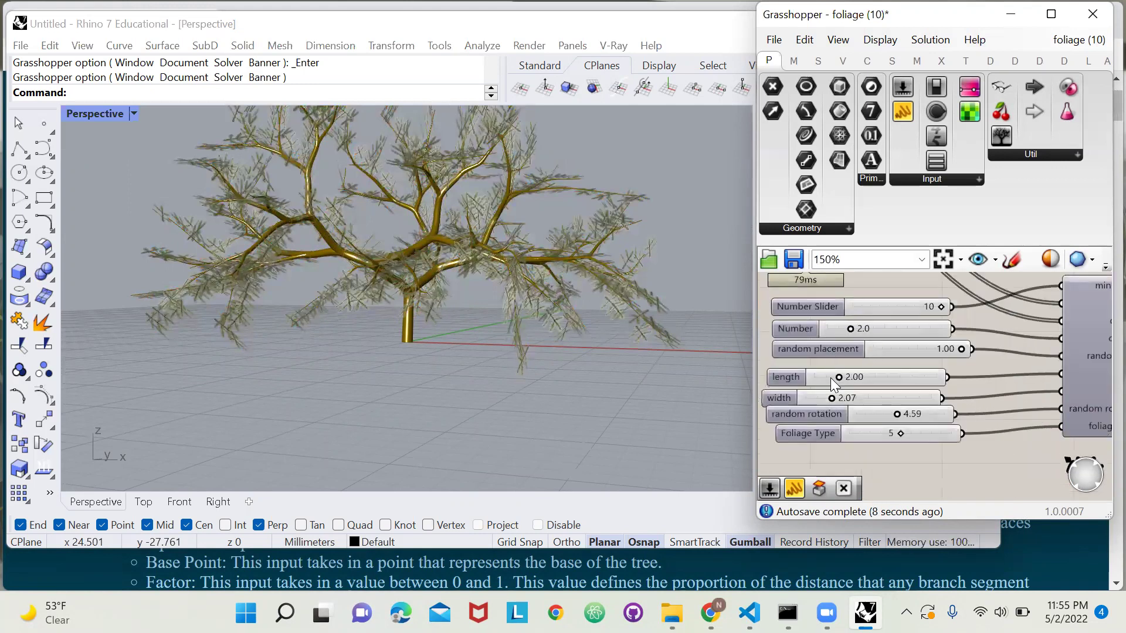
pyautogui.scroll(-3, 833, 386)
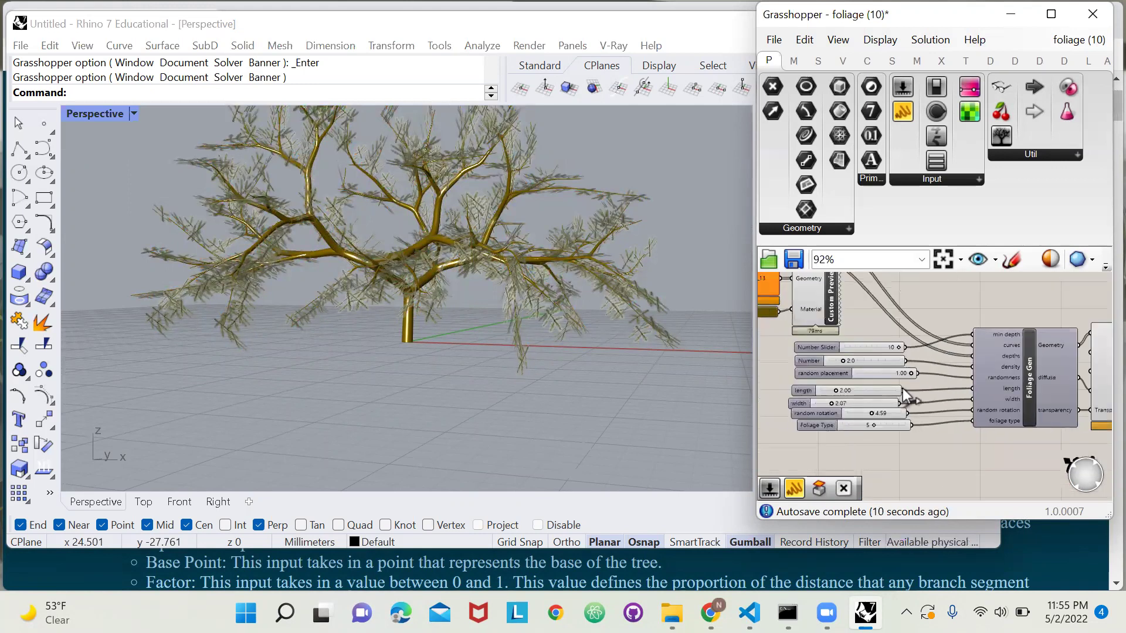
pyautogui.scroll(-3, 881, 380)
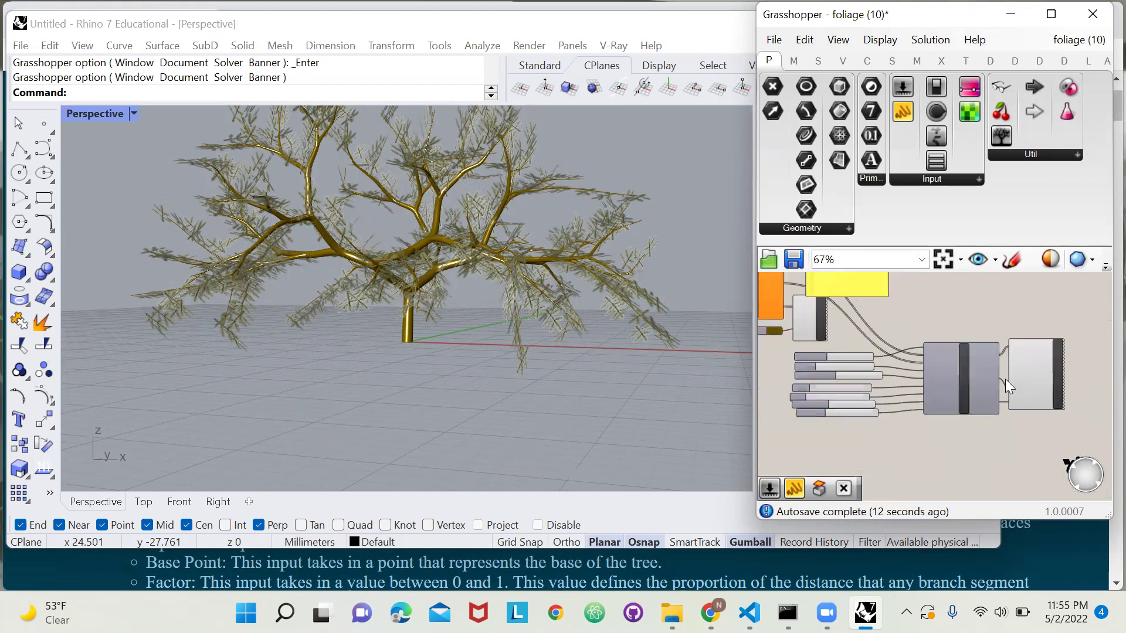
pyautogui.scroll(3, 1005, 381)
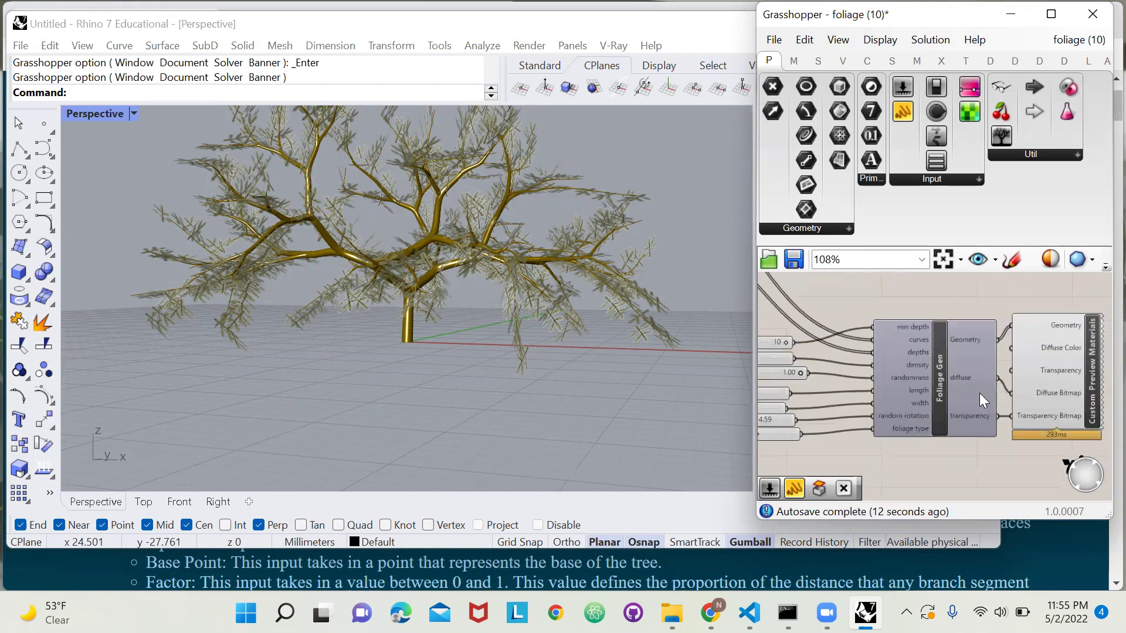
pyautogui.rightClick(939, 396)
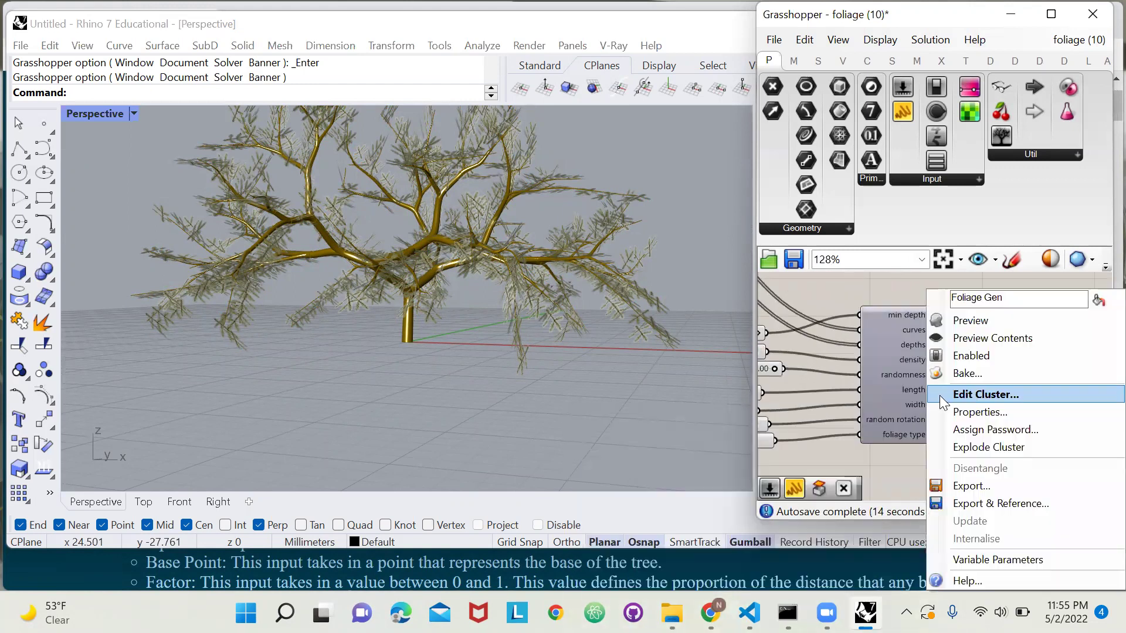
pyautogui.click(972, 395)
pyautogui.scroll(1, 956, 372)
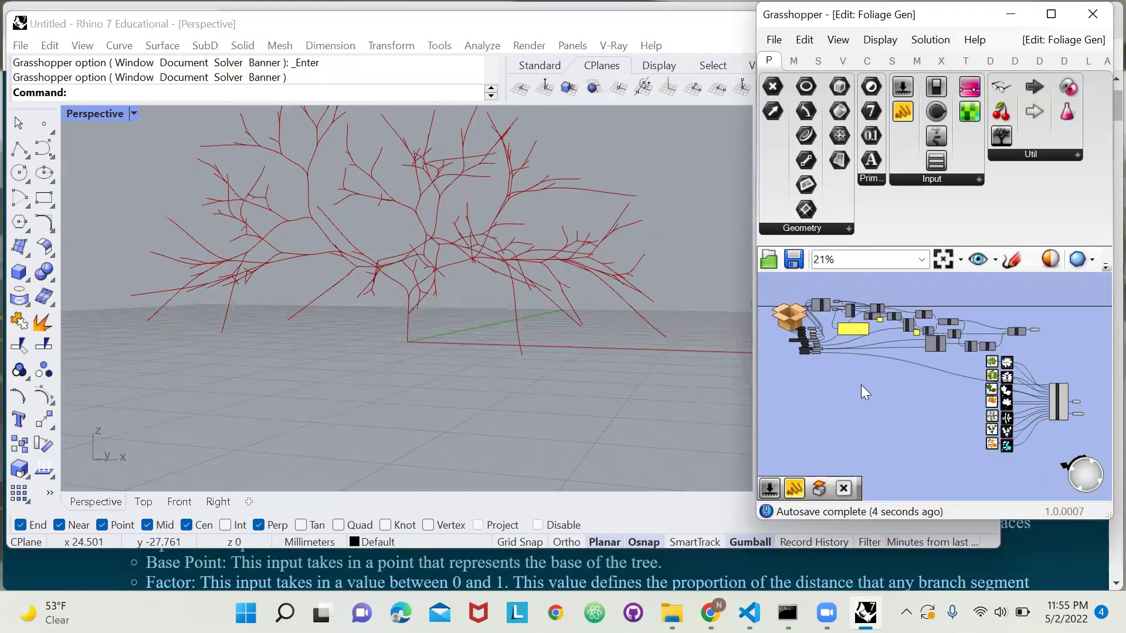
pyautogui.scroll(4, 803, 329)
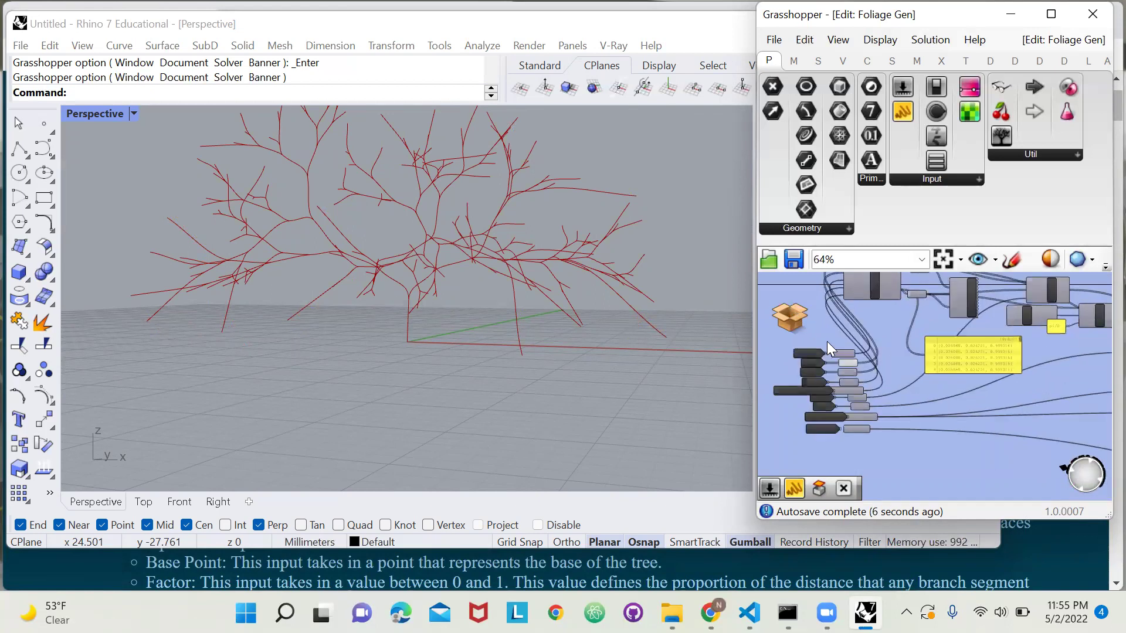
pyautogui.moveTo(835, 353)
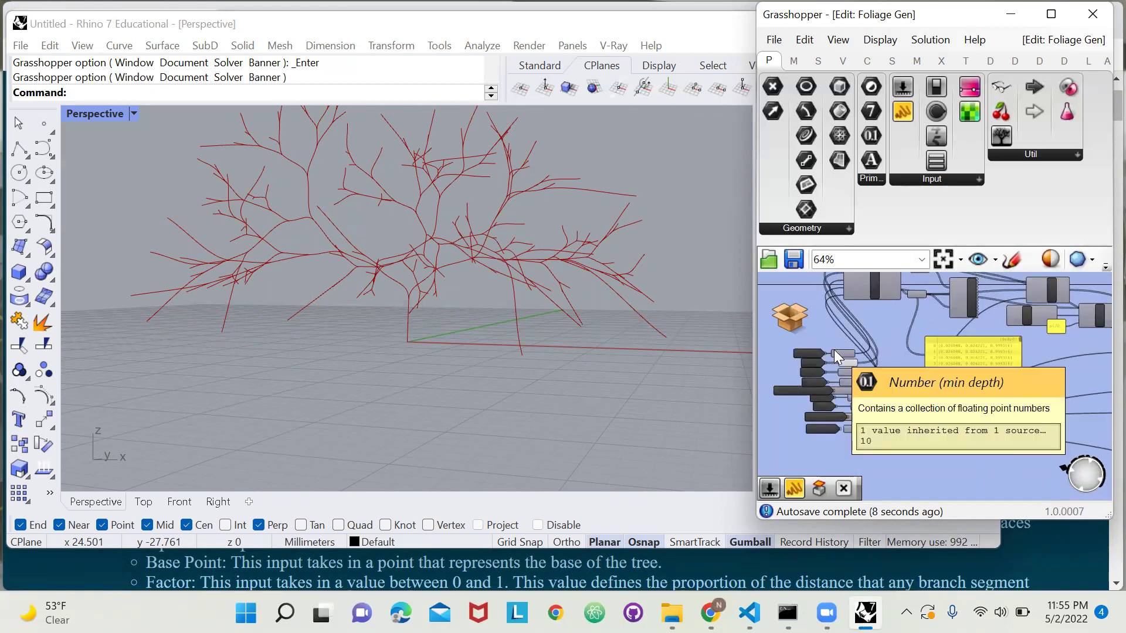